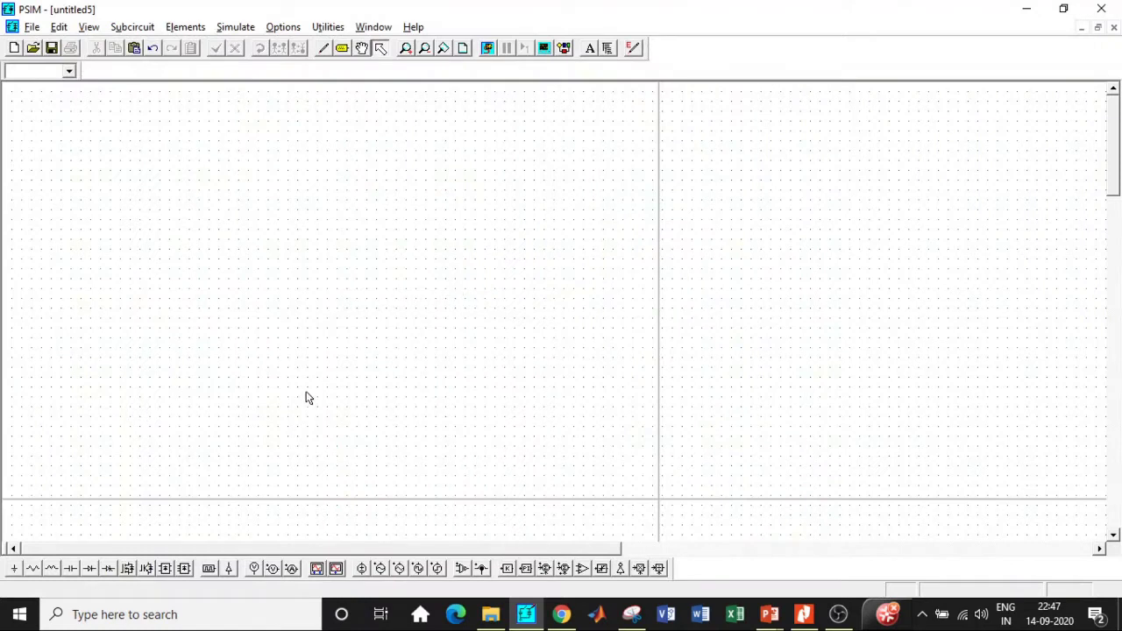
Step: Place a DC voltage source and a MOSFET below and to the right of it
click(275, 572)
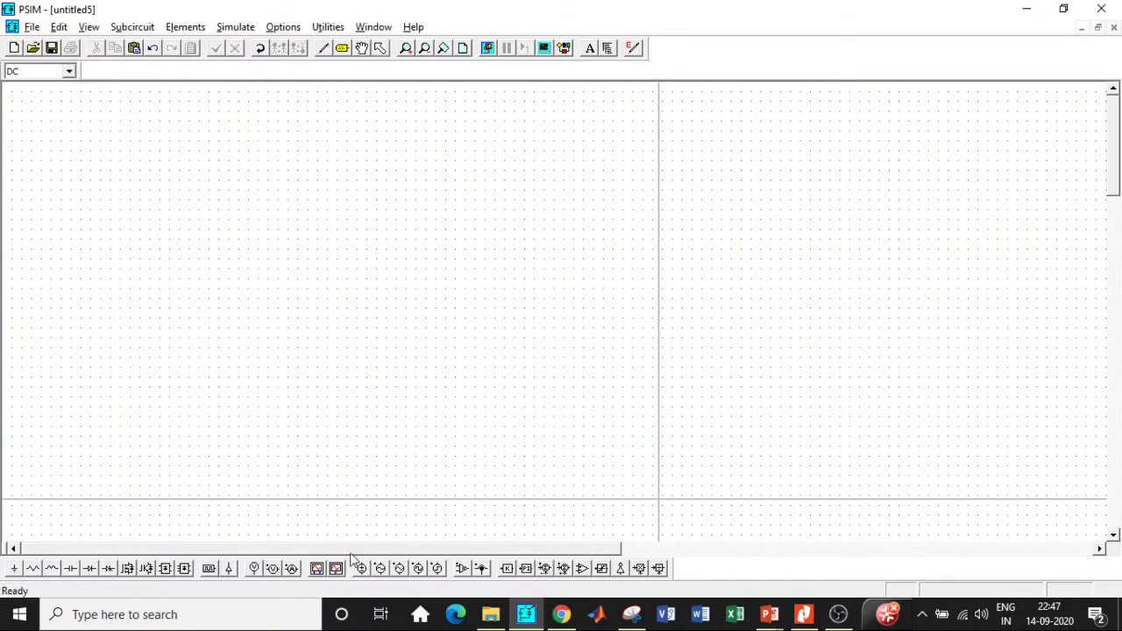
click(227, 233)
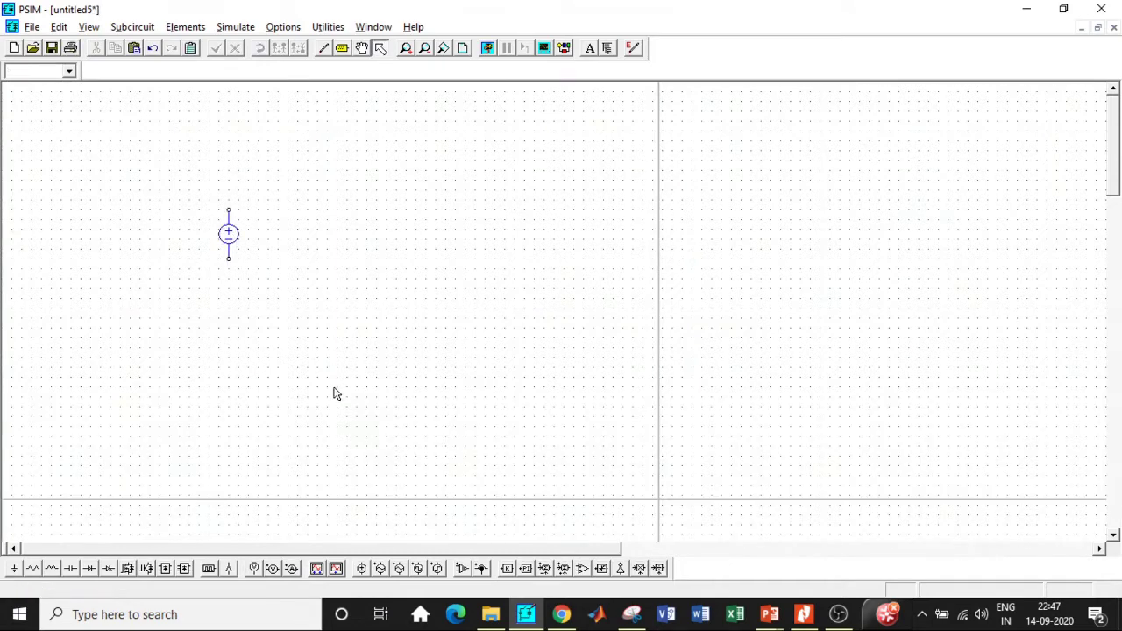
click(127, 567)
click(336, 311)
Step: Place a 1-ph transformer from Elements > Power > Transformers to the right of the source
click(233, 27)
mouse_move(185, 27)
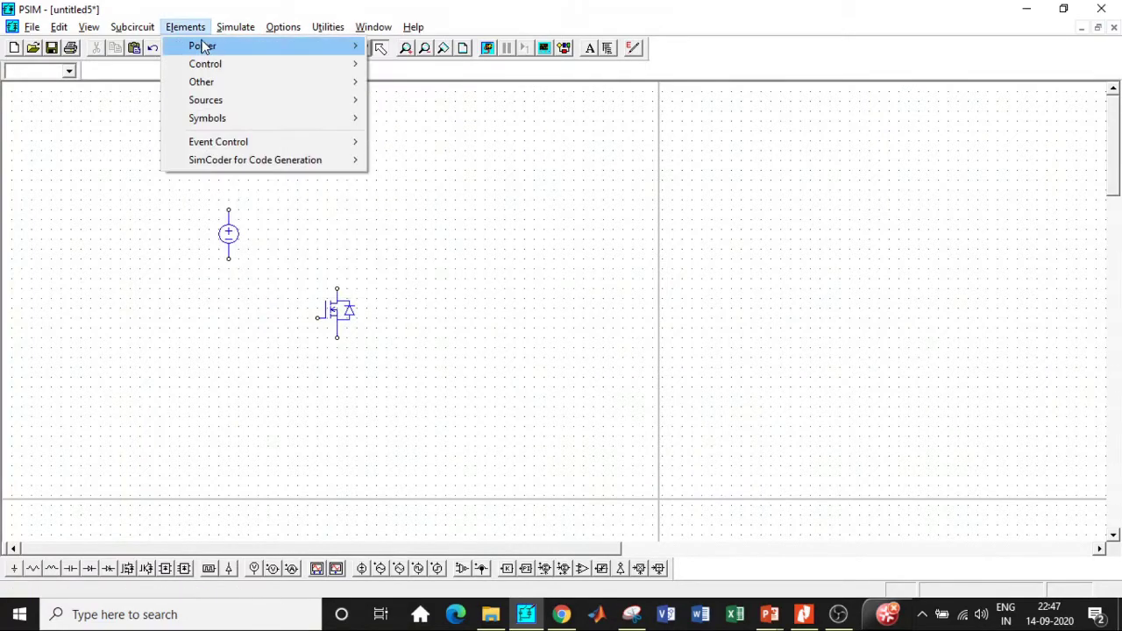
mouse_move(258, 45)
mouse_move(410, 88)
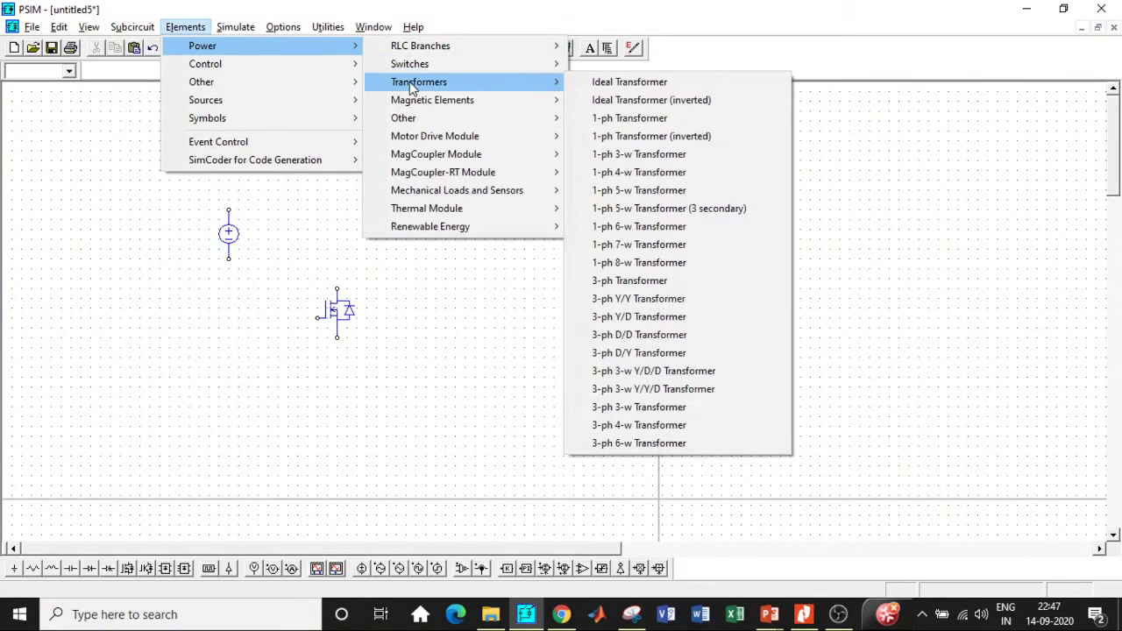
click(631, 136)
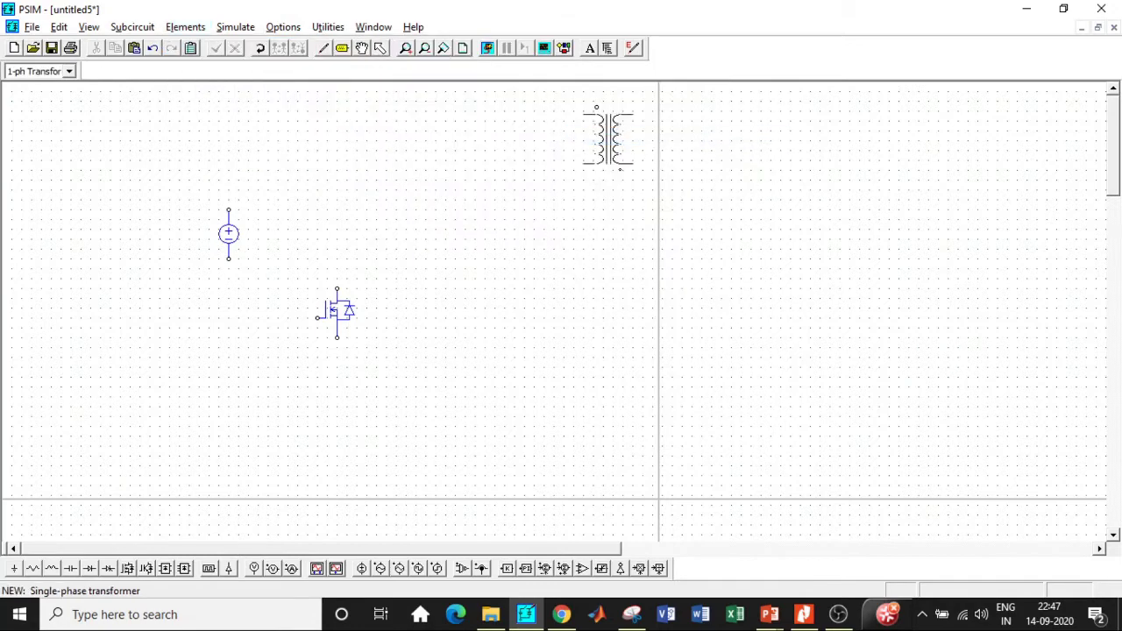
key(Escape)
click(185, 28)
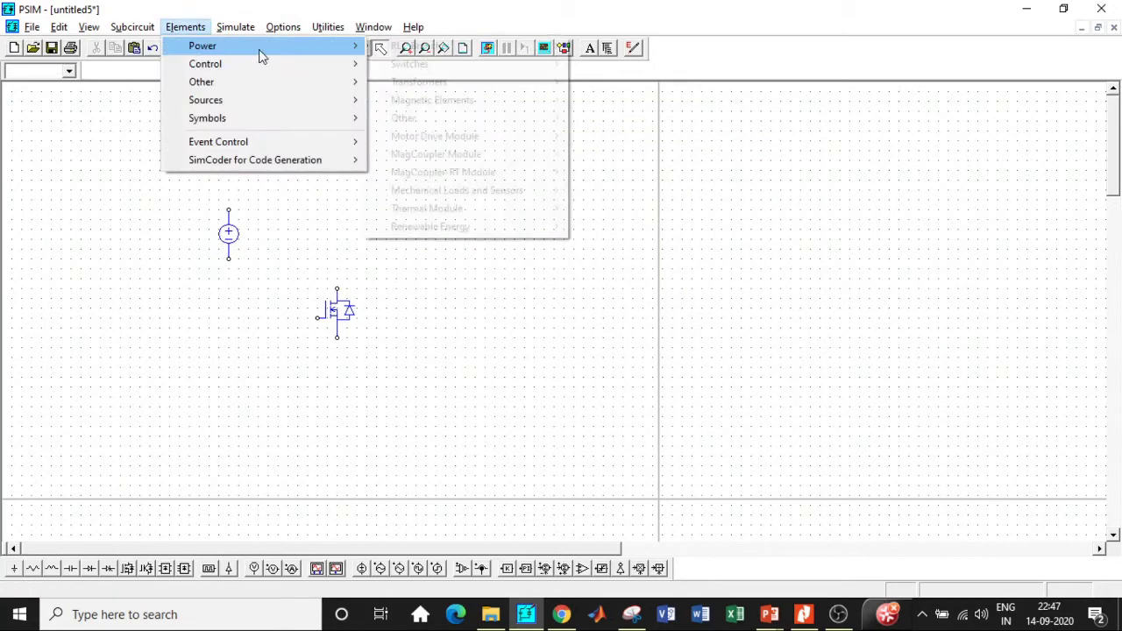
mouse_move(472, 83)
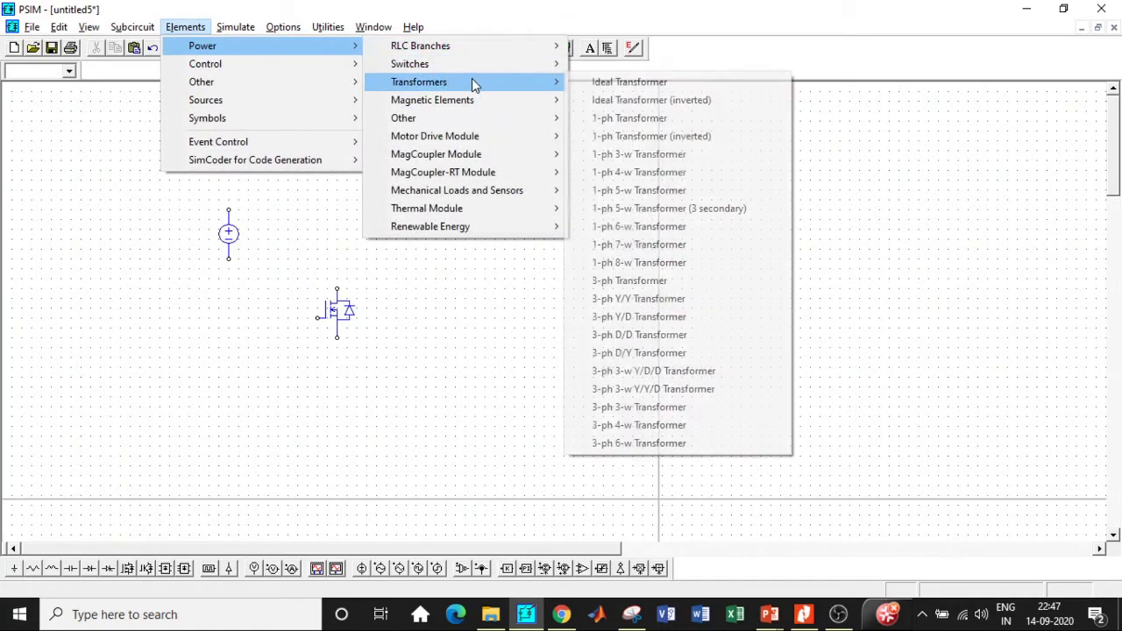
click(628, 118)
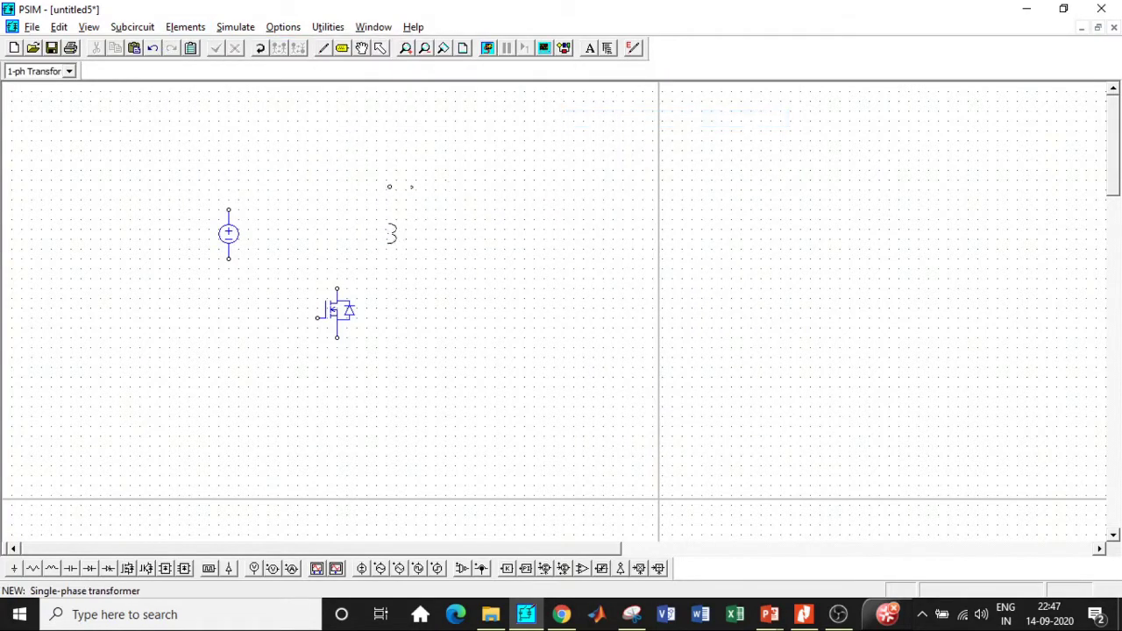
click(390, 224)
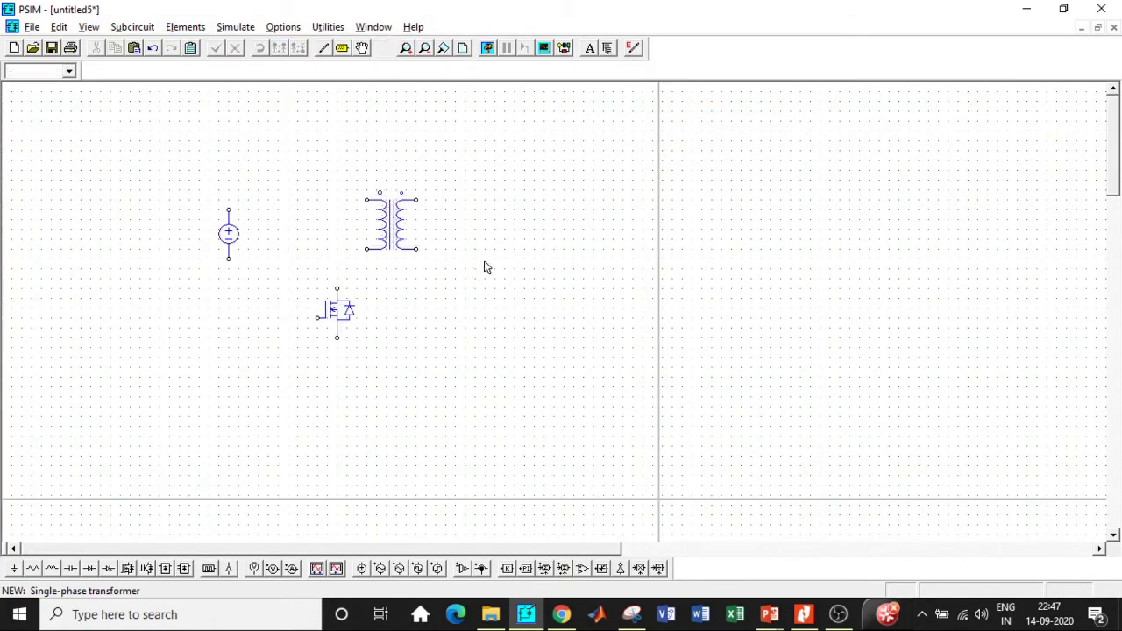
Step: Wire the source, transformer primary and MOSFET drain/source into one closed loop
click(324, 48)
drag(228, 212, 380, 201)
drag(366, 250, 337, 290)
mouse_move(337, 339)
mouse_down()
mouse_move(207, 348)
mouse_move(231, 260)
mouse_up()
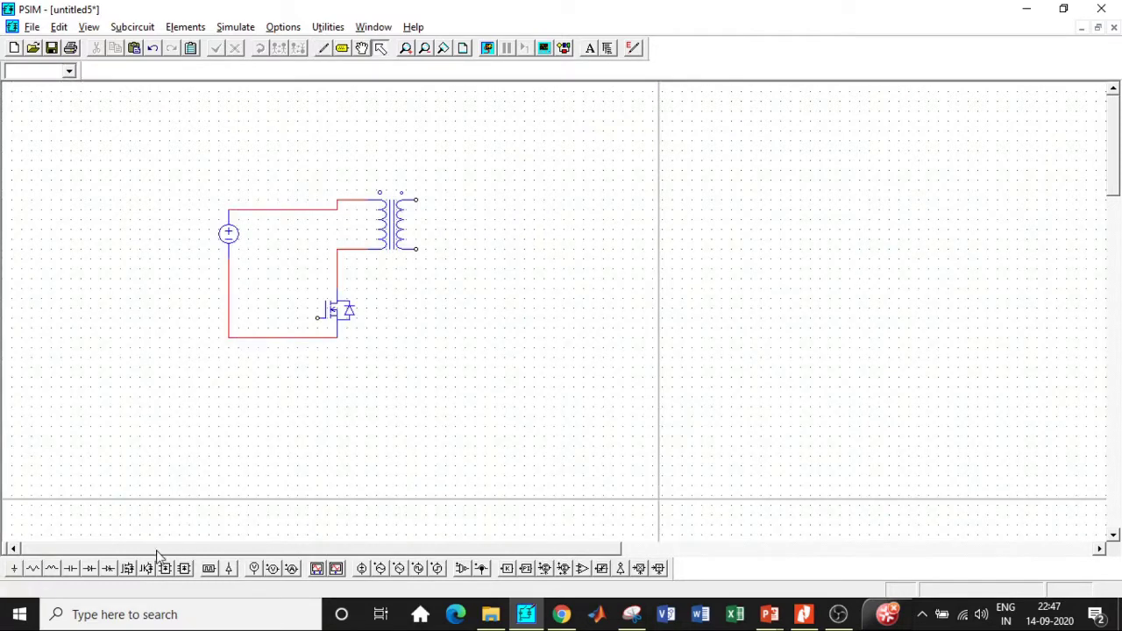
Step: Place a gating block left of the MOSFET and wire it to the gate
click(208, 568)
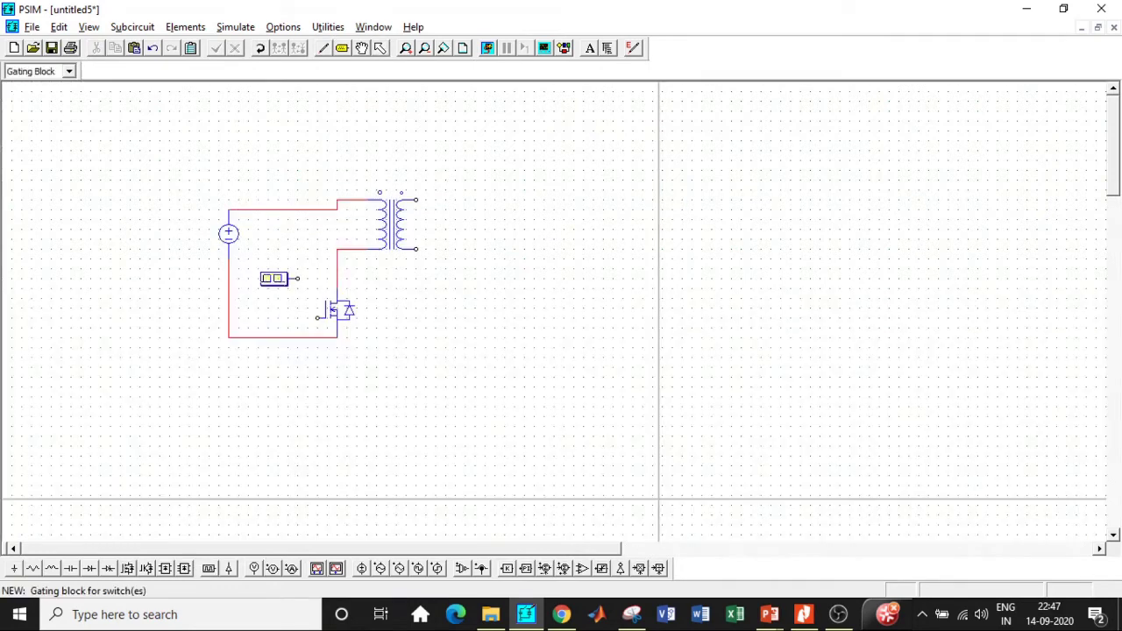
click(274, 279)
click(324, 48)
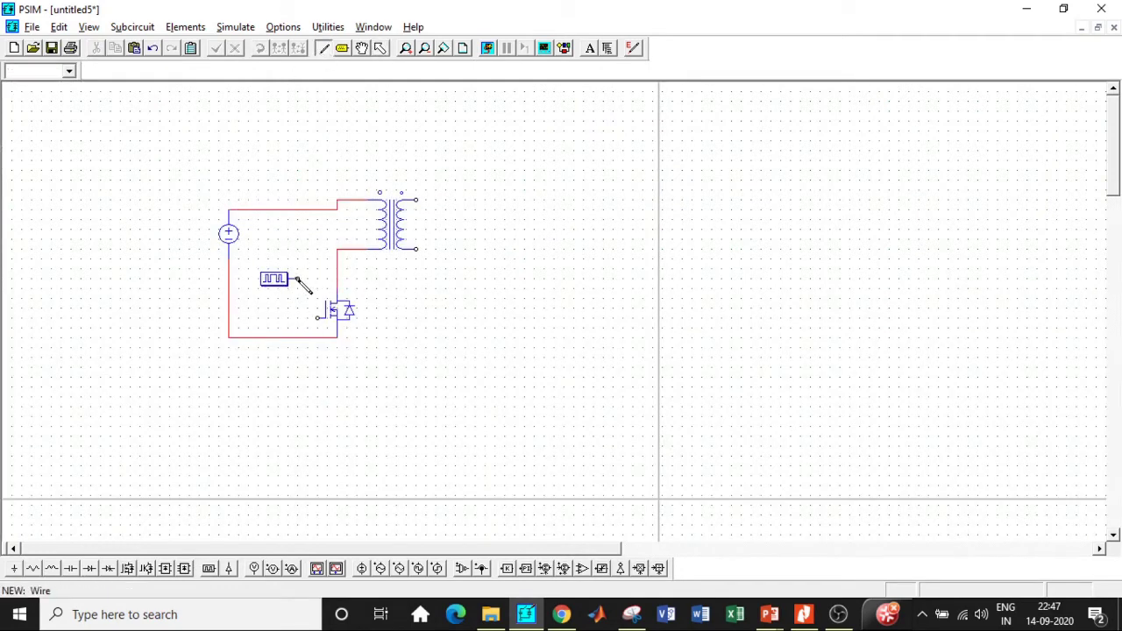
drag(297, 278, 325, 317)
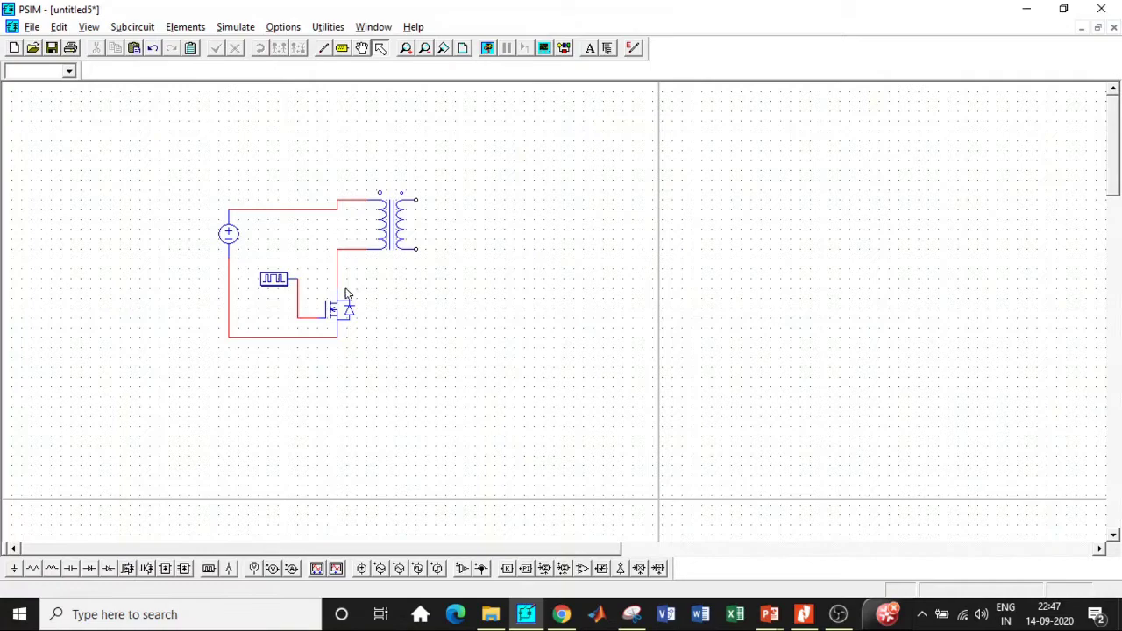
Step: Place a series diode right of the transformer and an upright freewheeling diode
click(89, 568)
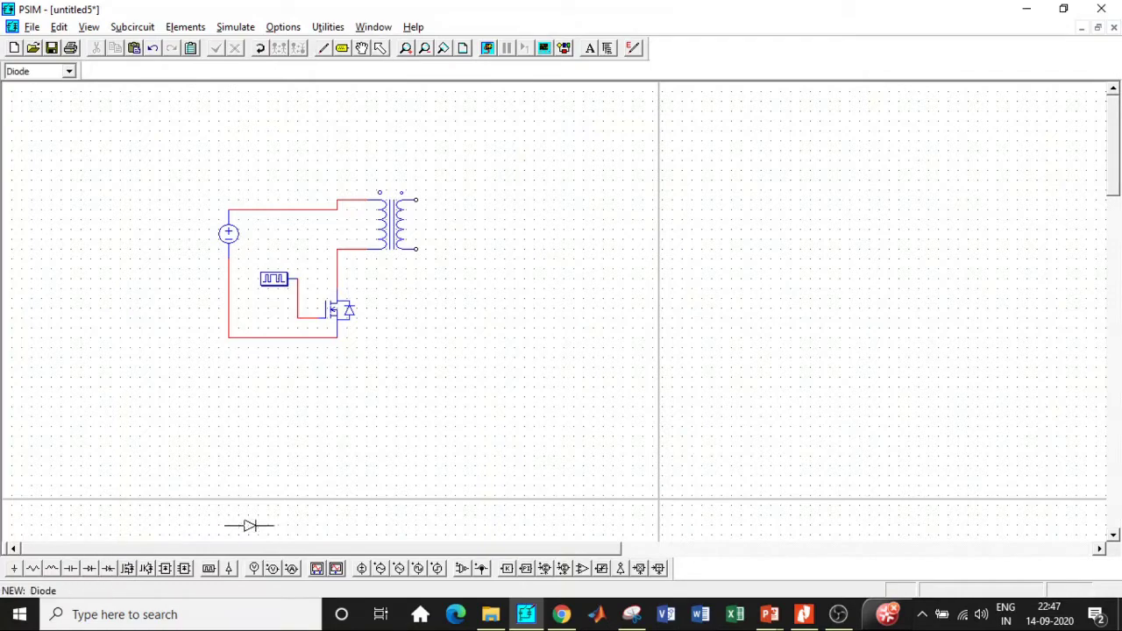
click(500, 200)
right_click(521, 222)
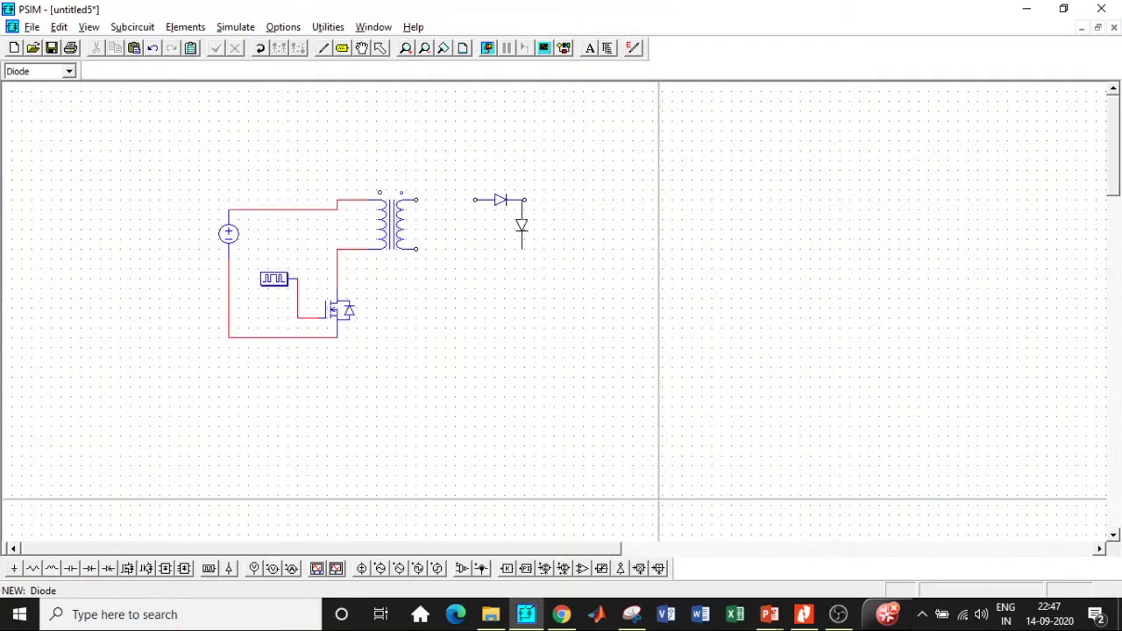
right_click(521, 224)
right_click(522, 224)
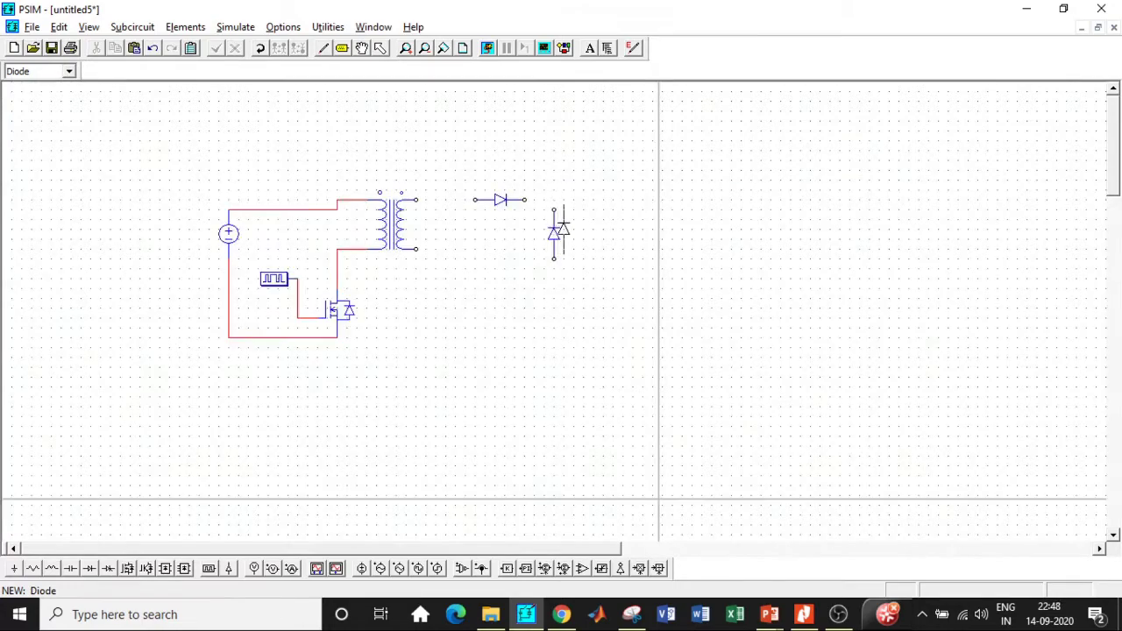
click(554, 233)
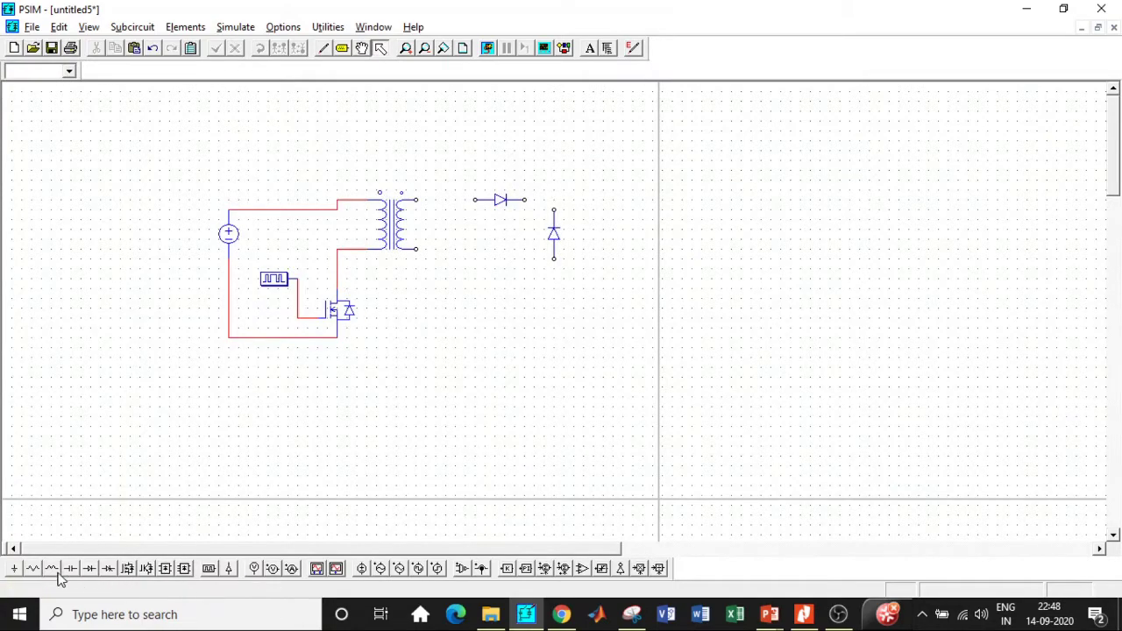
Step: Place an inductor, an output capacitor and an upright load resistor right of the diodes
click(90, 567)
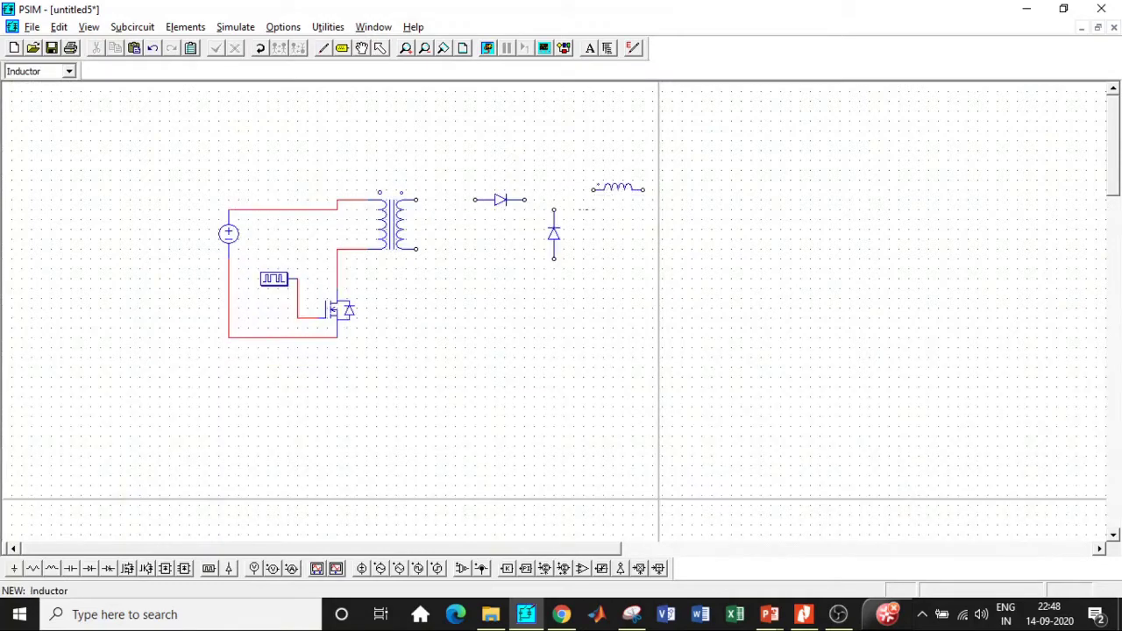
click(617, 188)
click(72, 569)
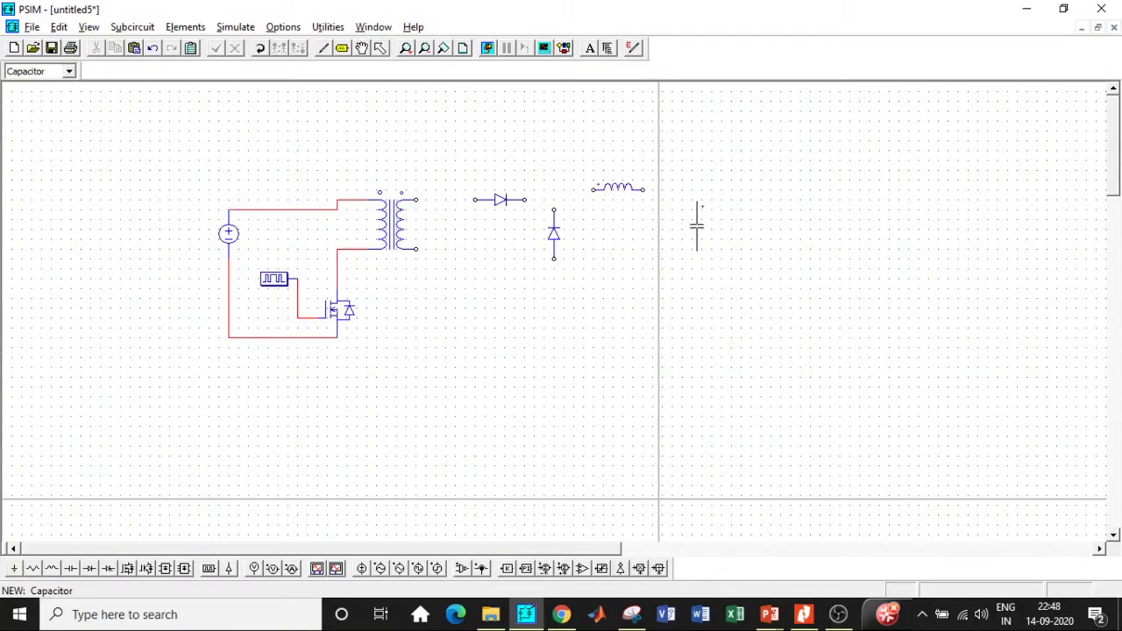
click(682, 224)
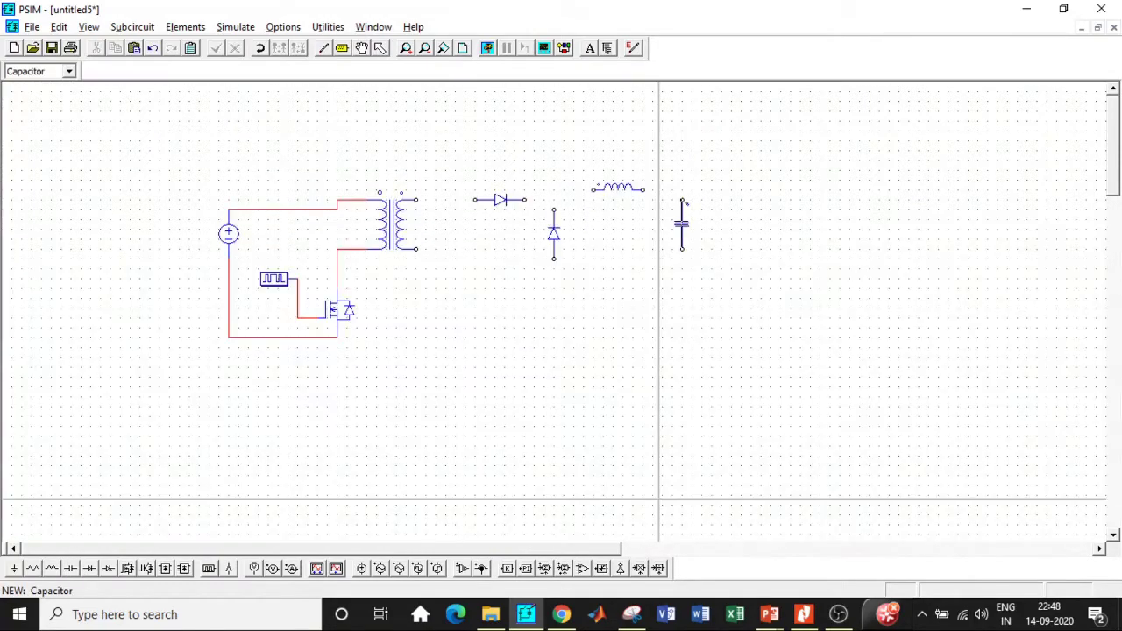
click(52, 568)
right_click(738, 228)
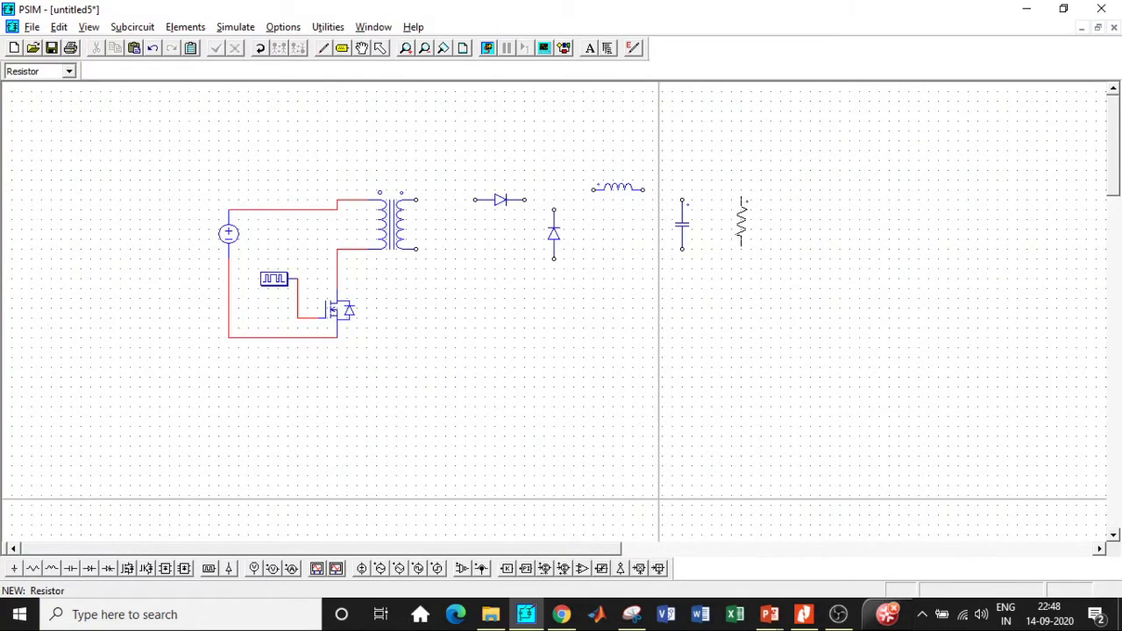
click(741, 224)
key(Escape)
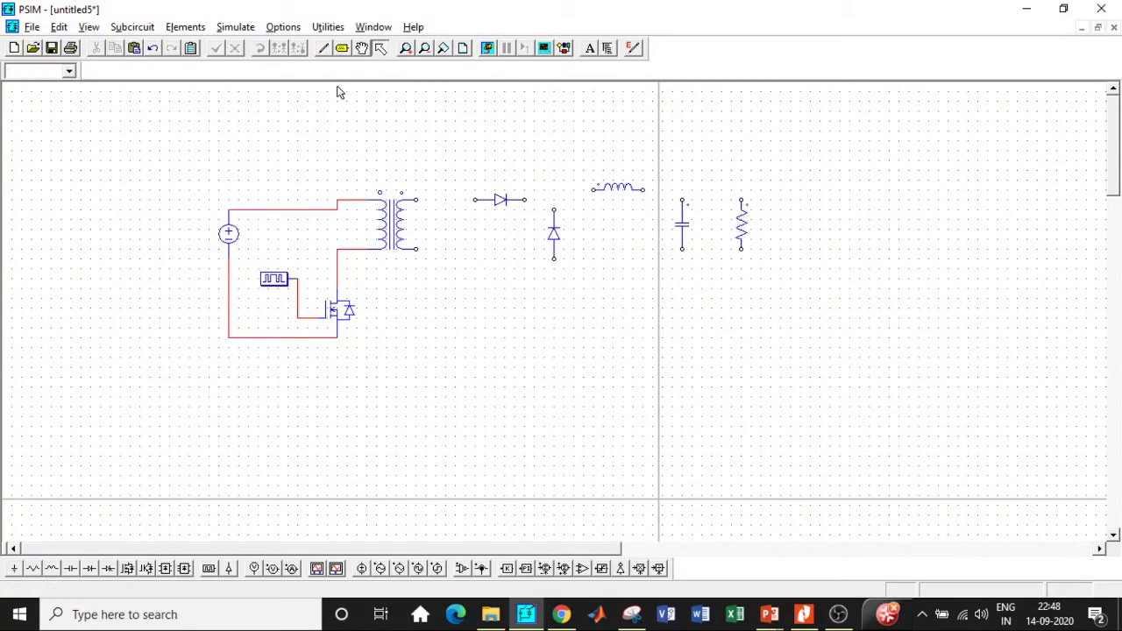
Step: Wire the secondary through the series diode and inductor, with freewheeling diode, capacitor and resistor to the return line
click(323, 48)
mouse_move(416, 199)
mouse_down()
mouse_move(594, 189)
mouse_move(693, 199)
mouse_move(683, 190)
mouse_up()
drag(741, 250, 676, 258)
drag(554, 258, 666, 260)
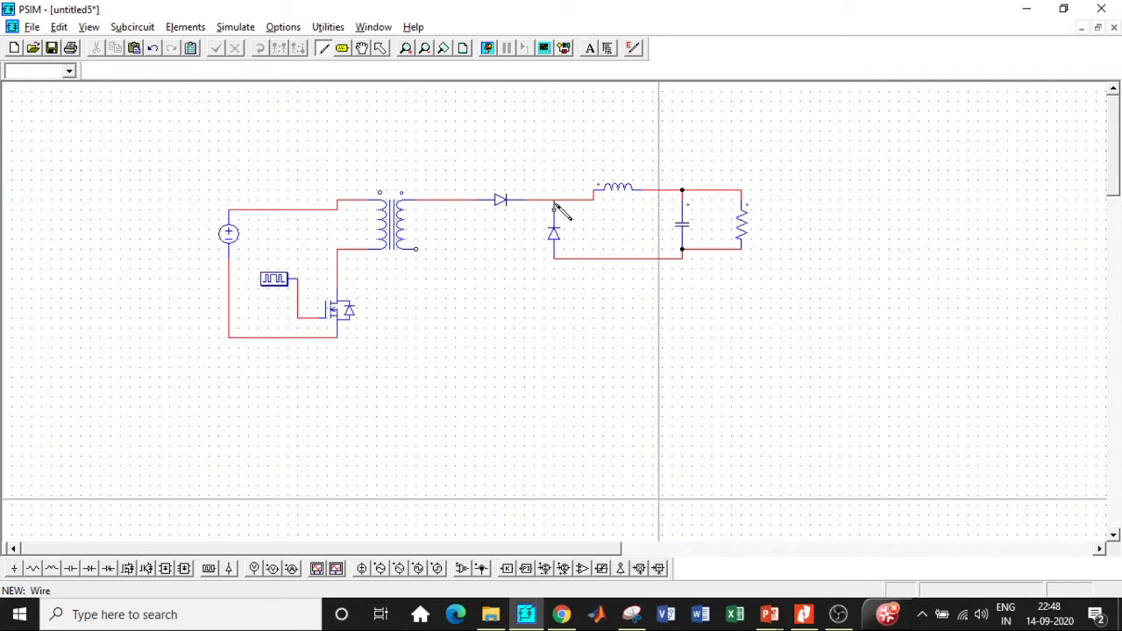
click(554, 201)
drag(417, 250, 553, 258)
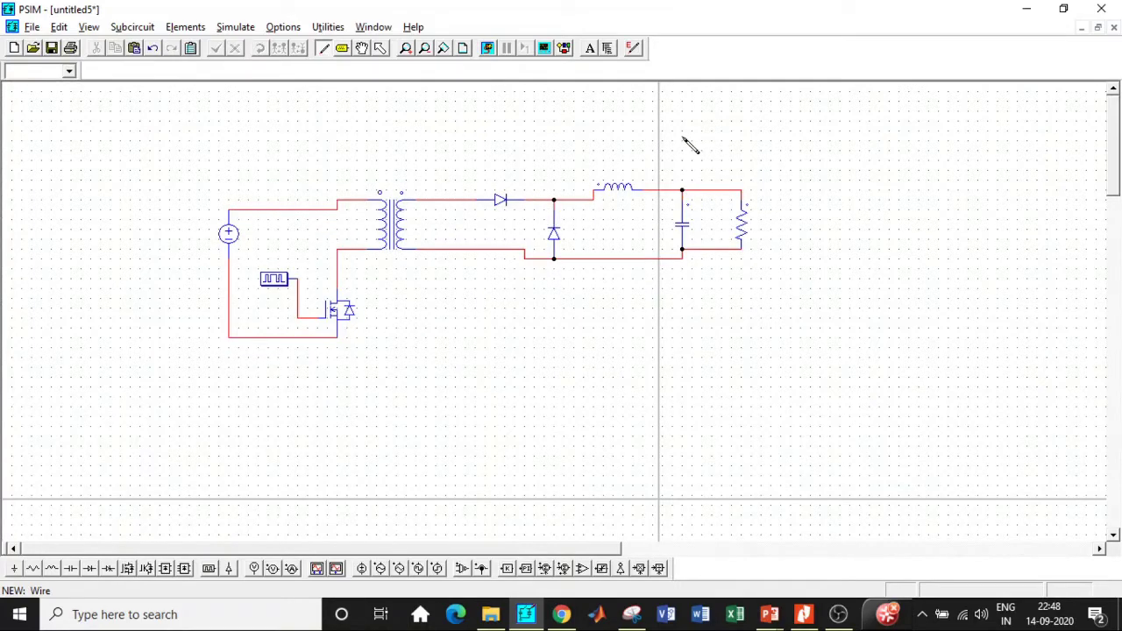
Step: Set the DC source amplitude to 48
key(Escape)
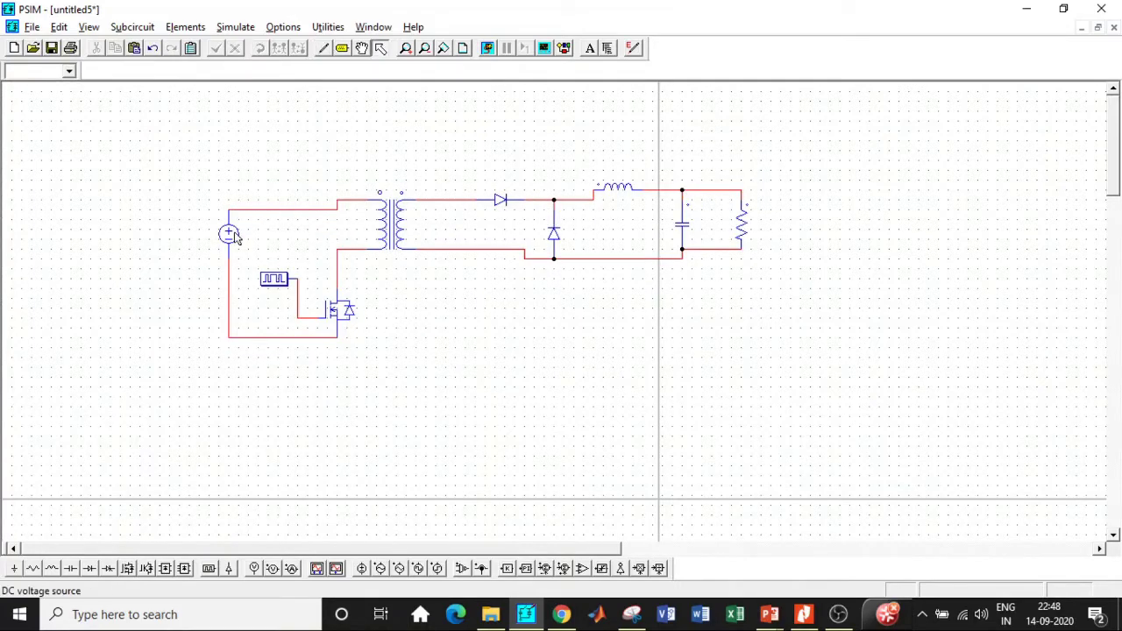
double_click(238, 235)
double_click(817, 235)
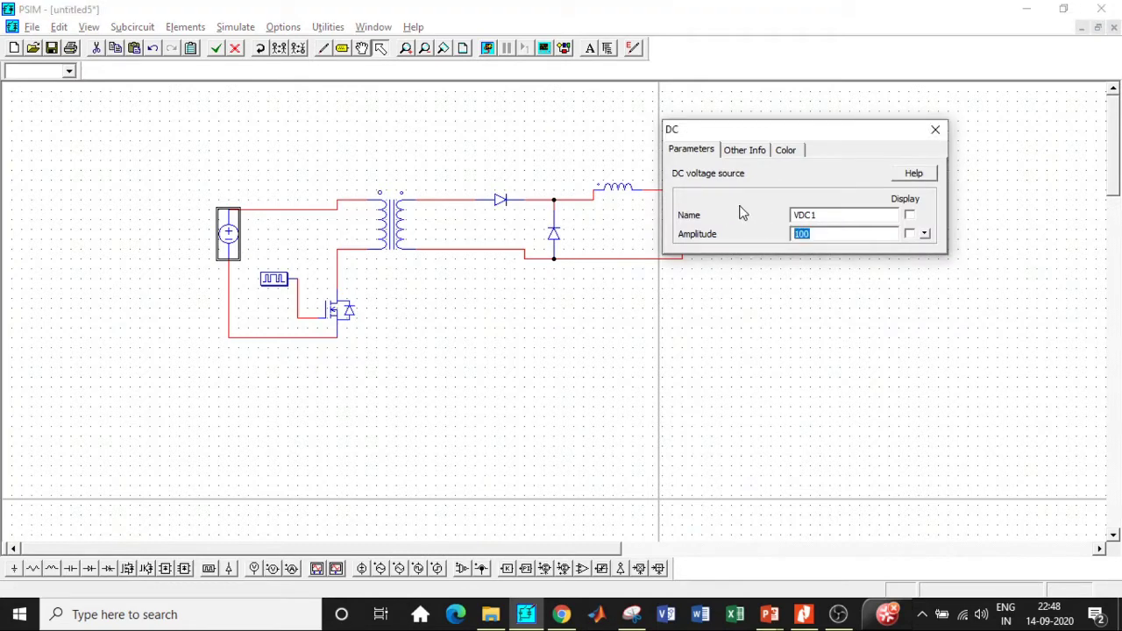
text(48)
click(935, 129)
Step: Enter the gating block switching frequency of 35k
double_click(275, 279)
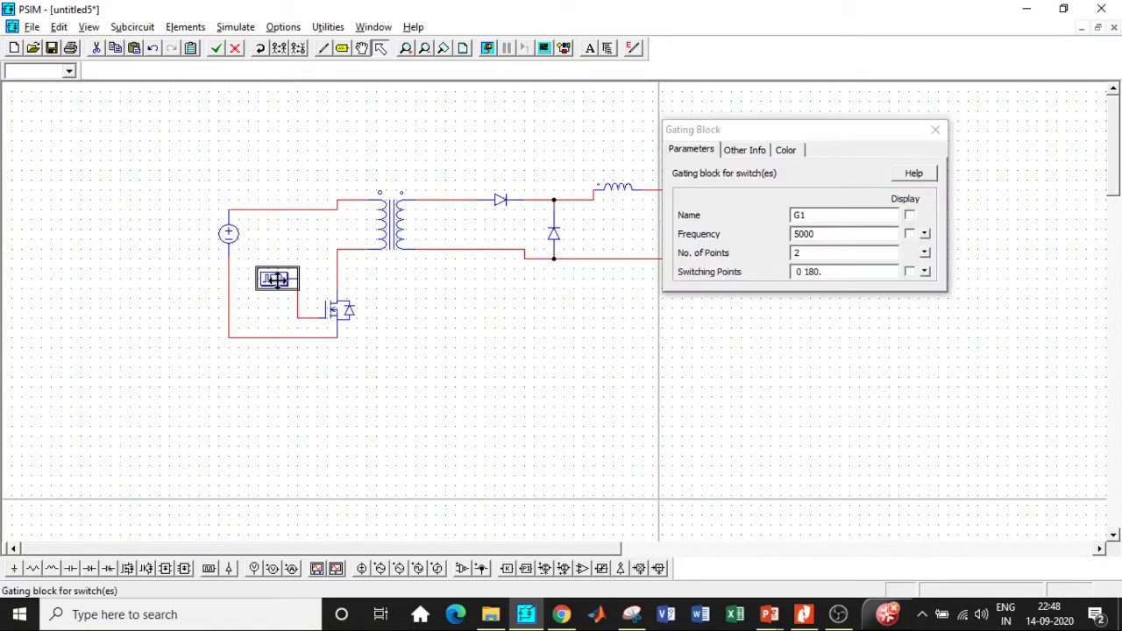
double_click(846, 233)
text(35k)
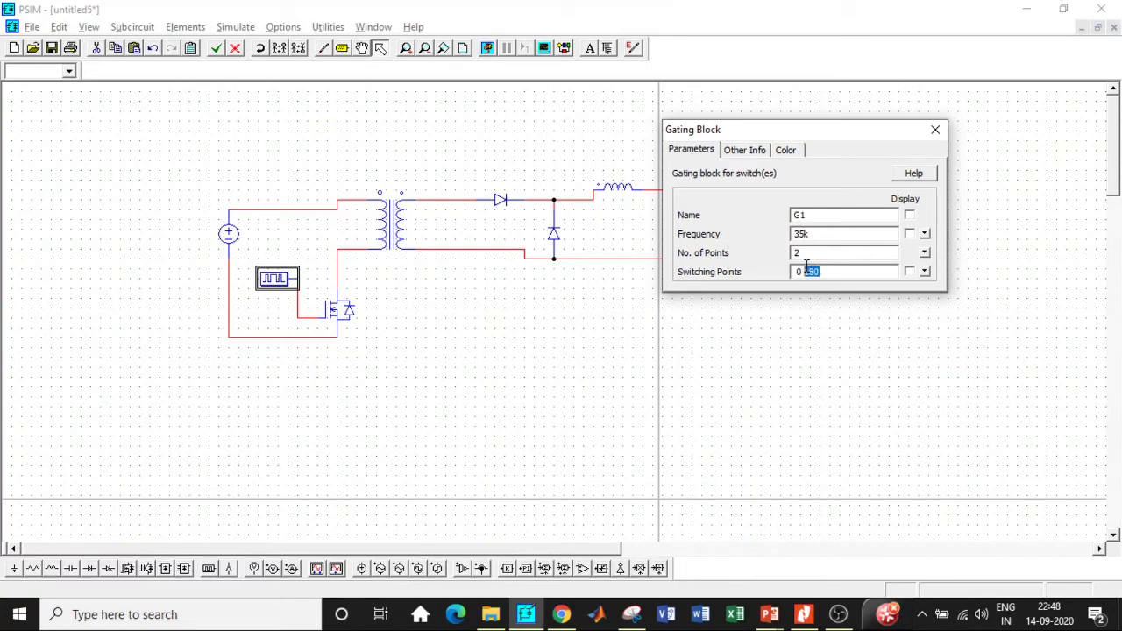
text(1)
Step: Give transformer T1 Rp/Rs 0.1m, Lp/Ls 10u, Lm 5m and Np 1.5
click(934, 130)
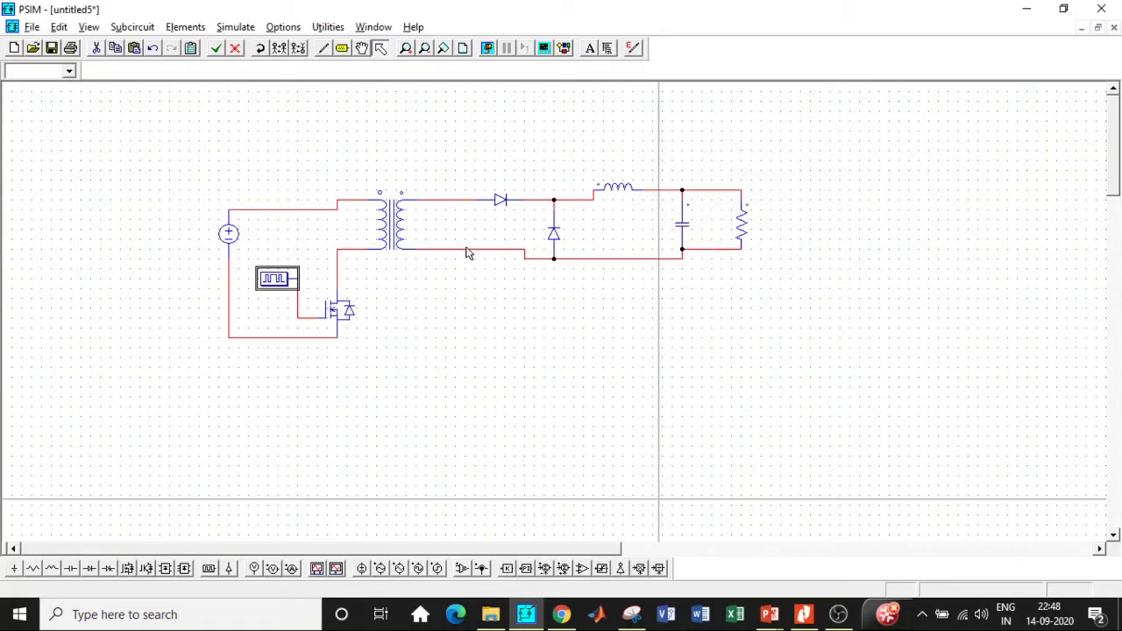
double_click(394, 227)
click(790, 233)
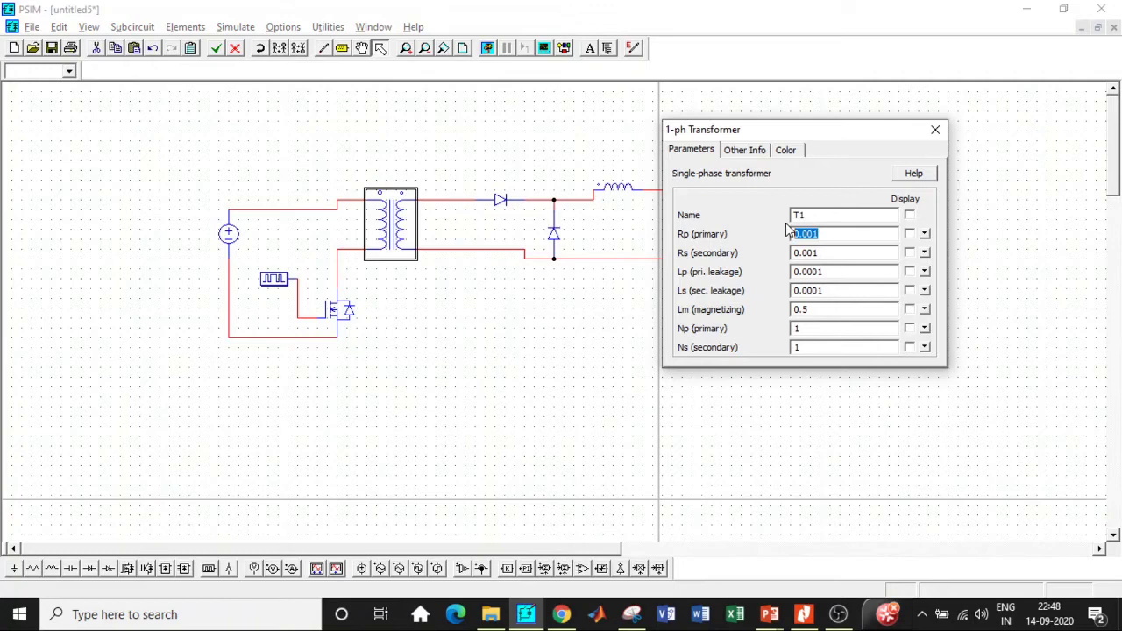
text(0)
click(791, 253)
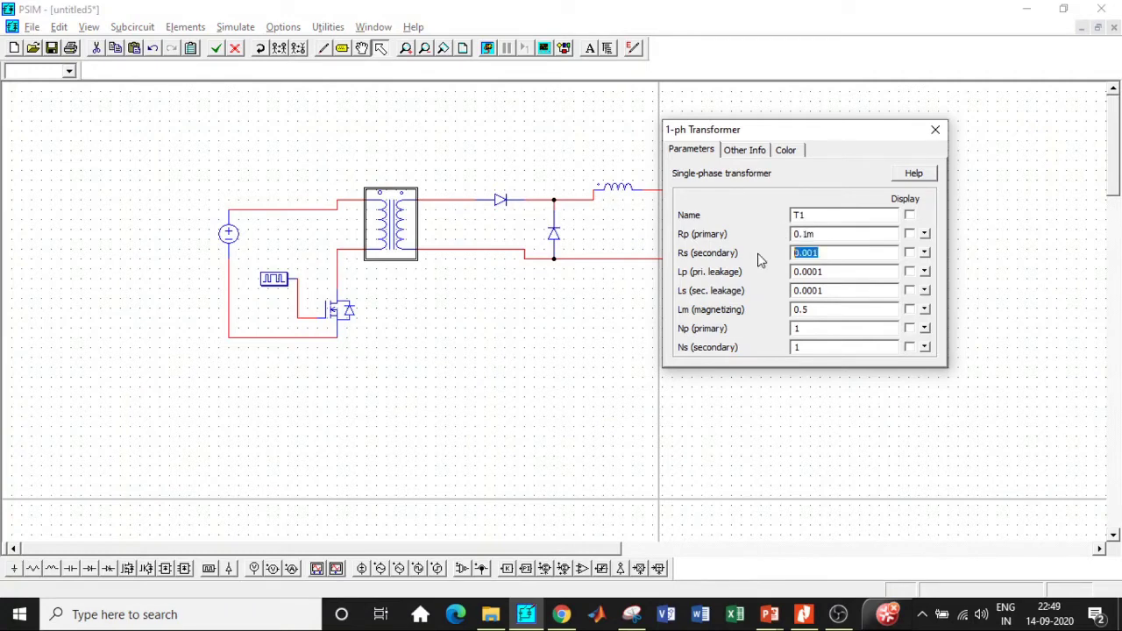
text(0)
double_click(822, 272)
text(10u)
double_click(827, 295)
text(10)
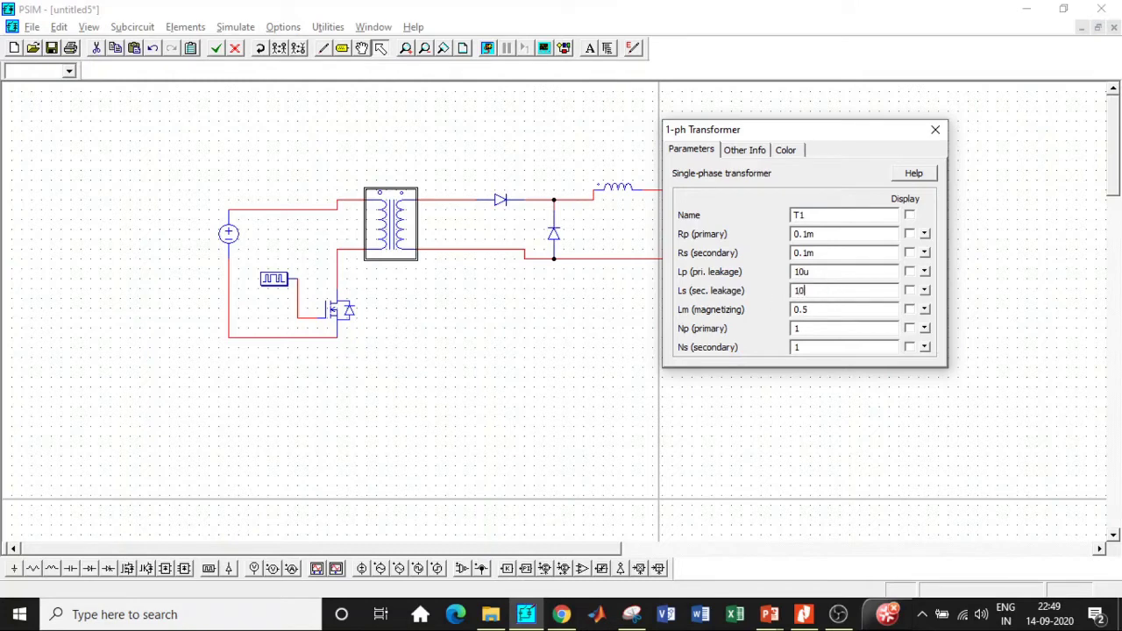
text(u)
double_click(811, 310)
text(51.5)
Step: Place two voltage probes, one left of the DC source and one right of the load
click(934, 130)
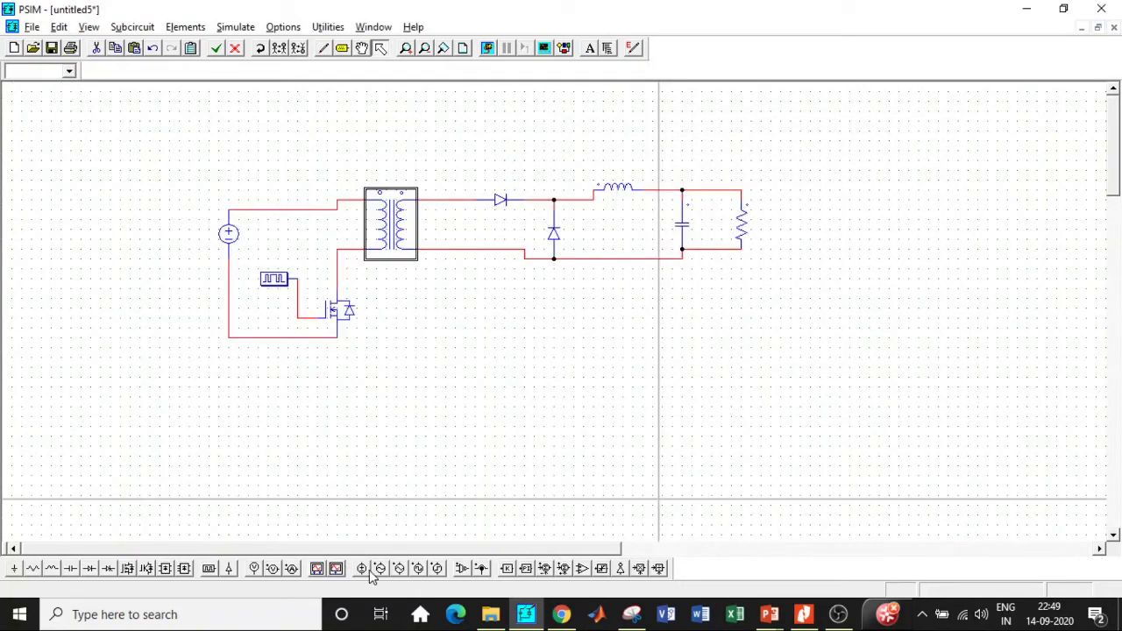
click(273, 568)
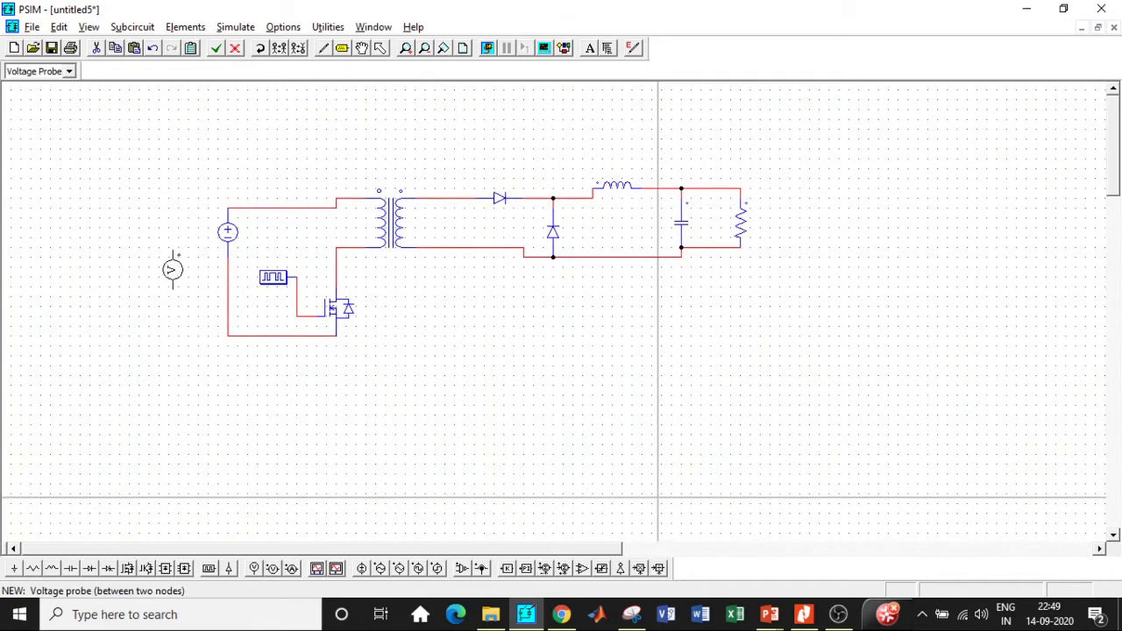
click(170, 258)
click(819, 208)
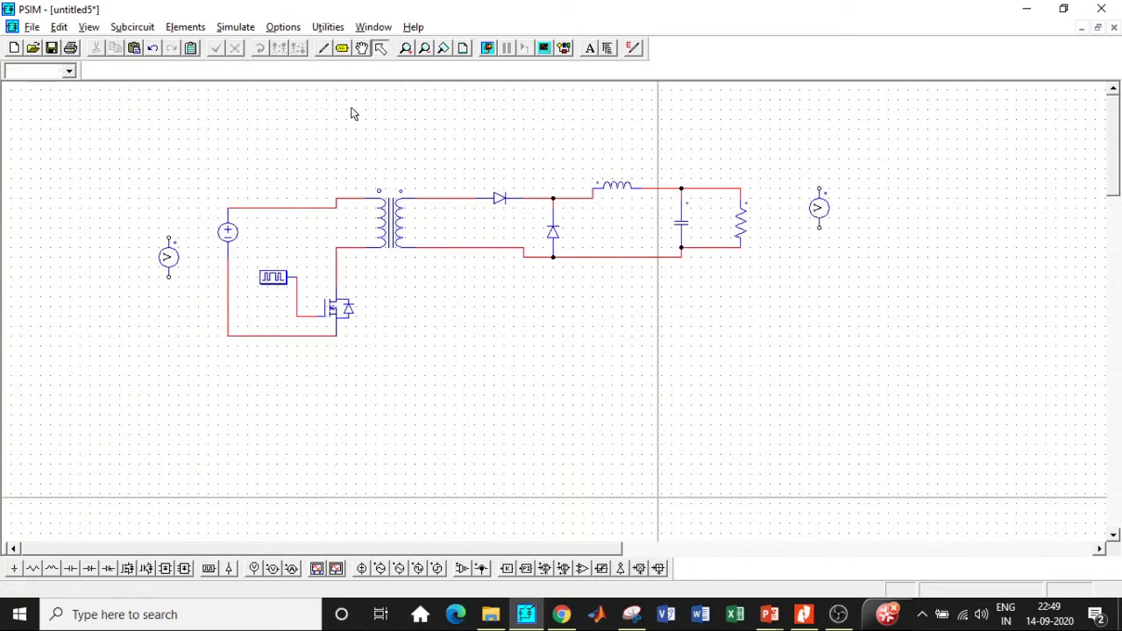
Step: Wire the input probe across the DC source and the output probe across the load resistor
click(323, 47)
drag(169, 240, 228, 209)
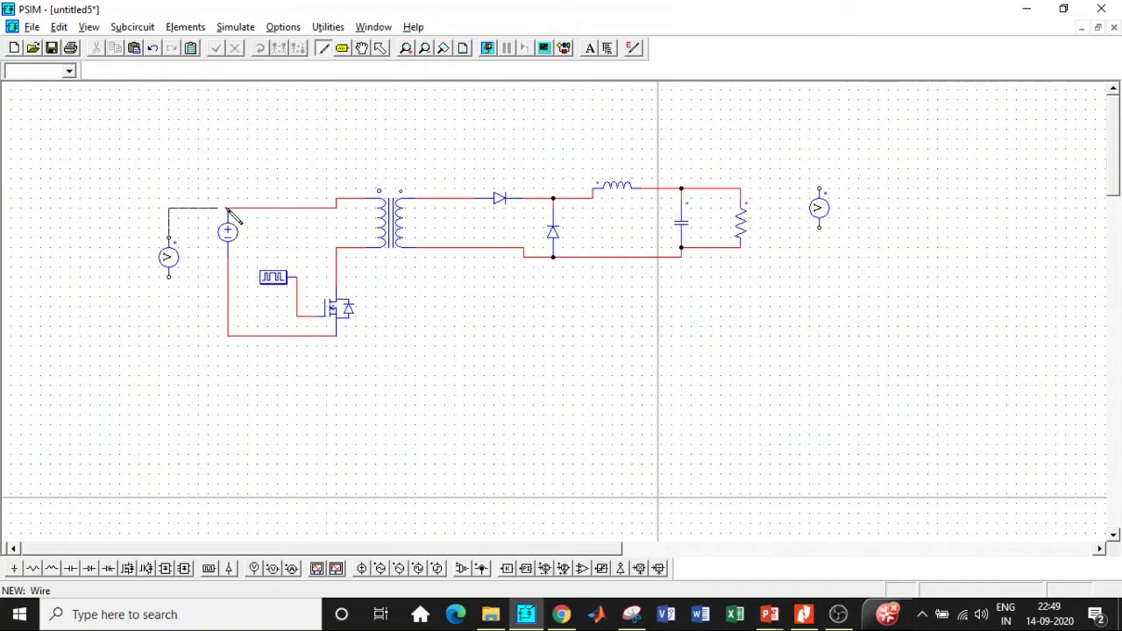
drag(168, 277, 230, 336)
drag(819, 189, 741, 189)
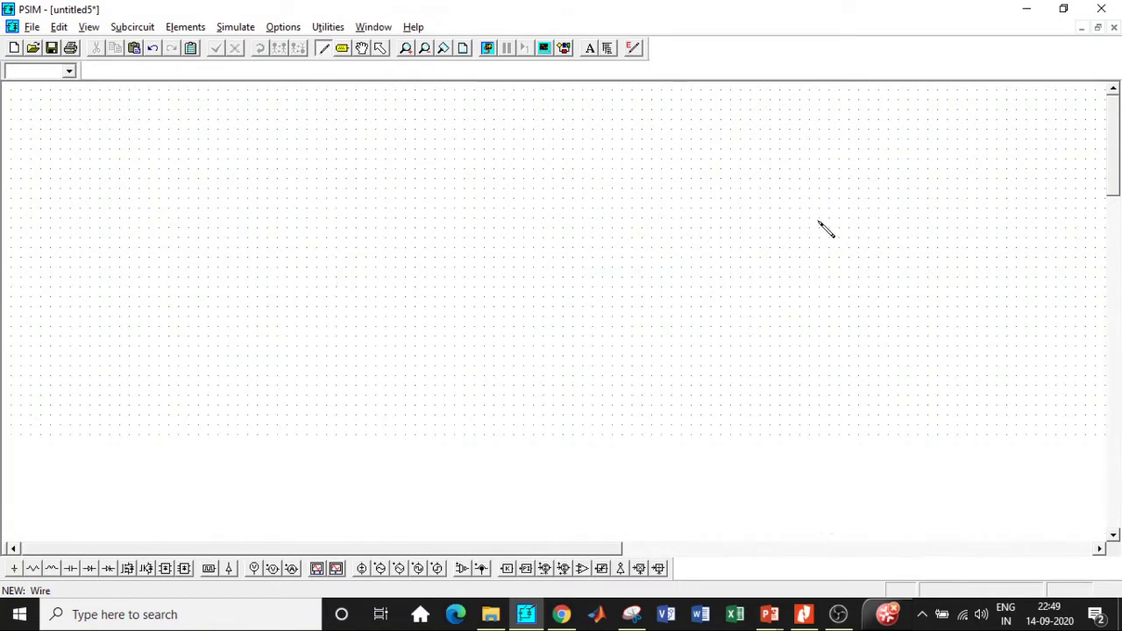
drag(818, 229, 742, 249)
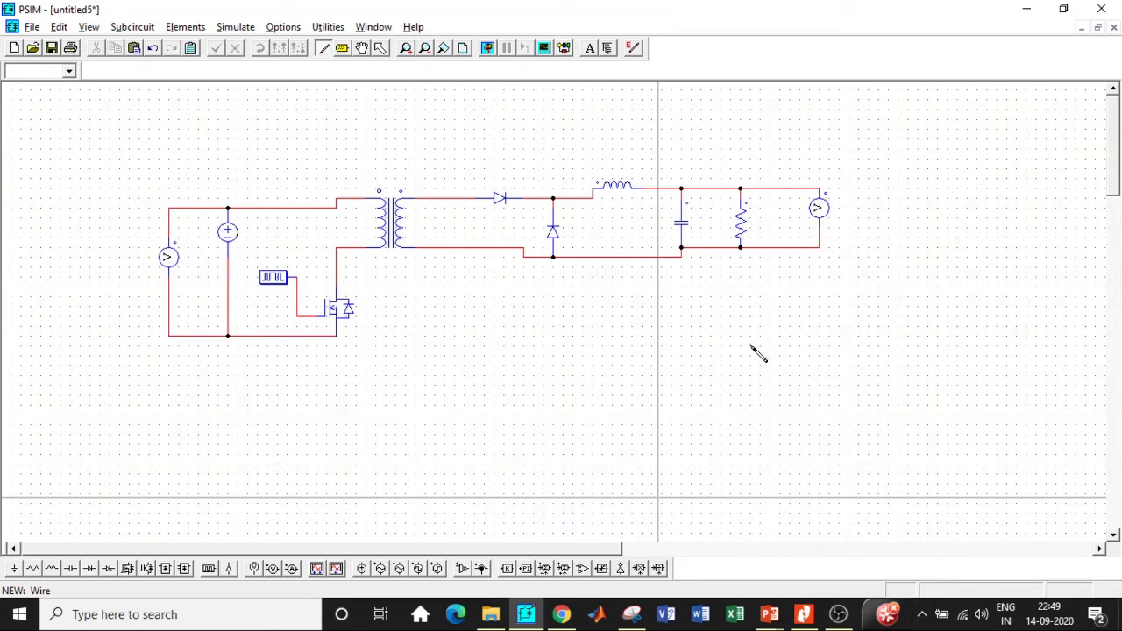
key(Escape)
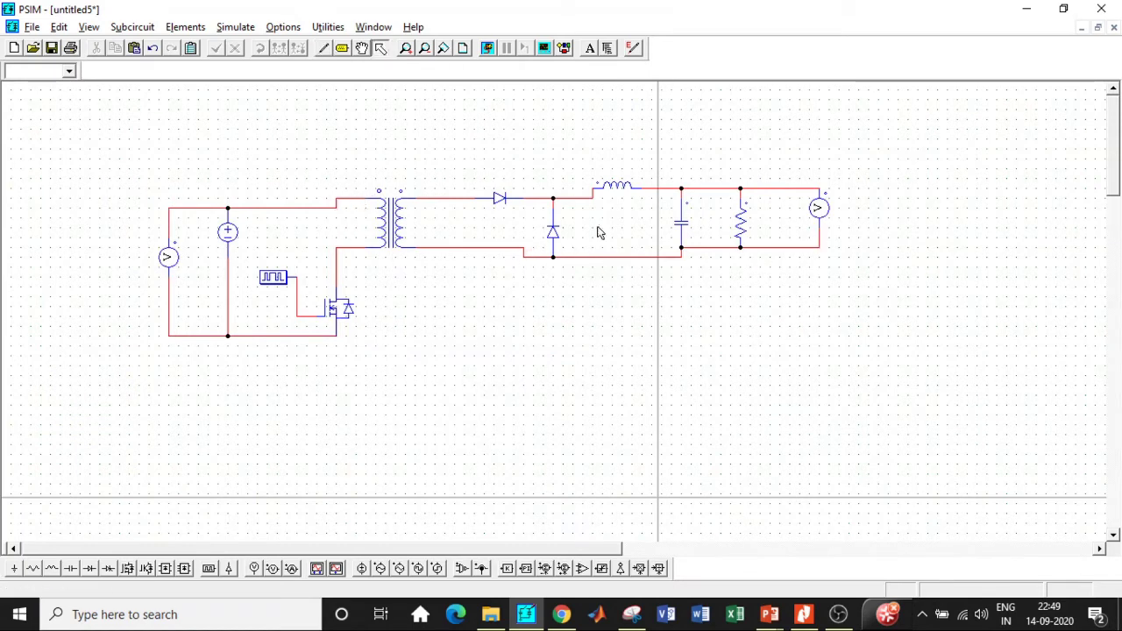
Step: Set inductor L1 to 0.4m and capacitor C1 to 100u
double_click(624, 187)
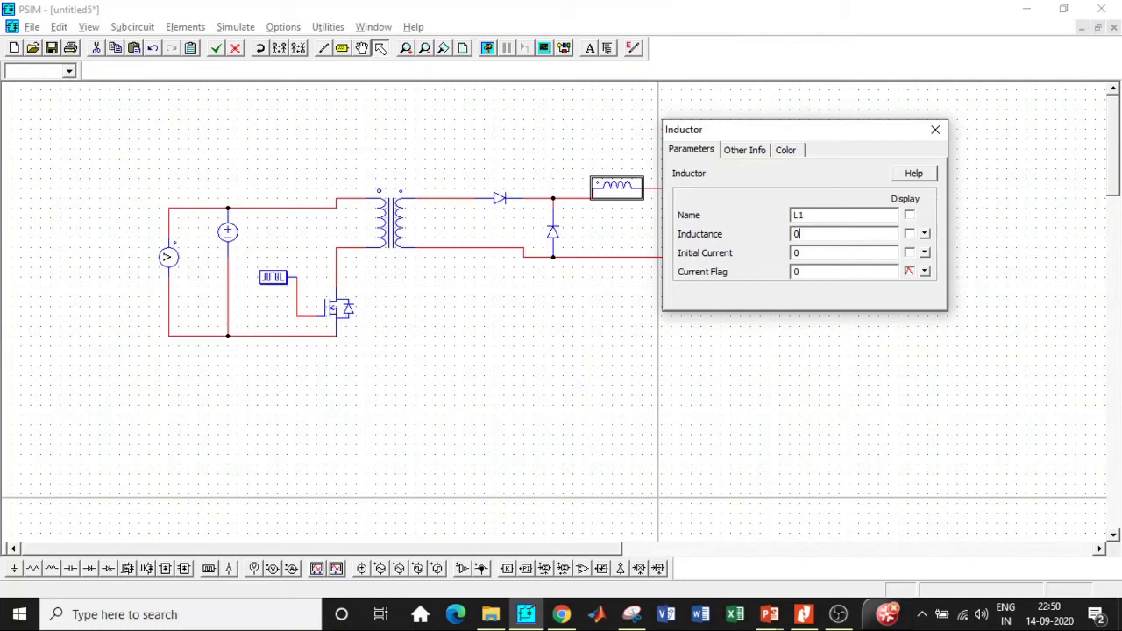
click(935, 130)
double_click(683, 232)
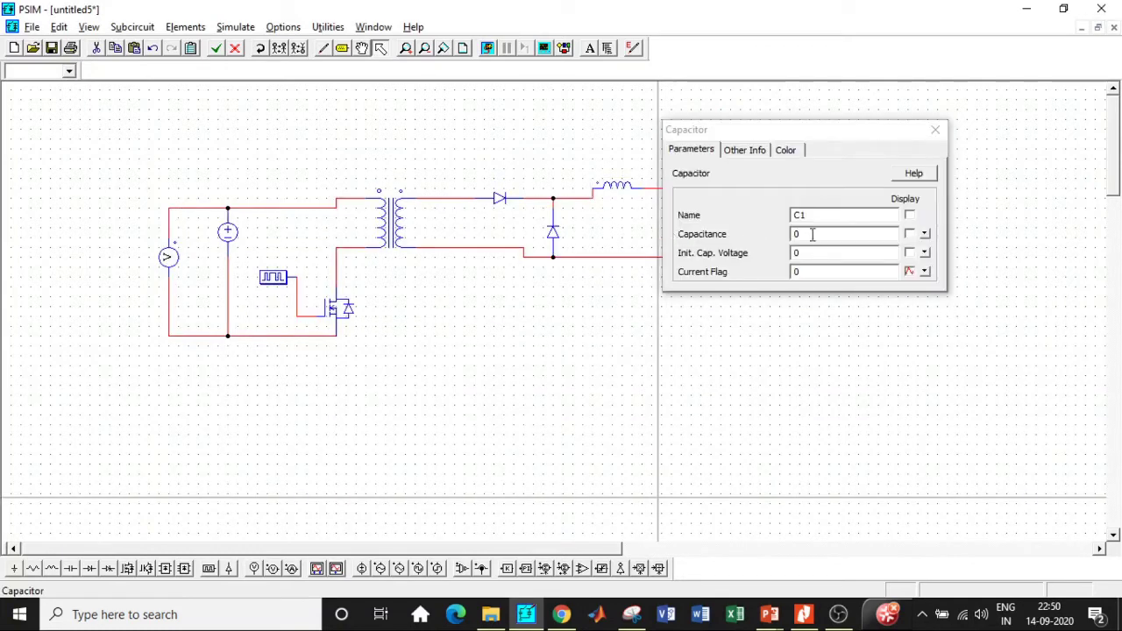
drag(812, 234, 789, 232)
text(100)
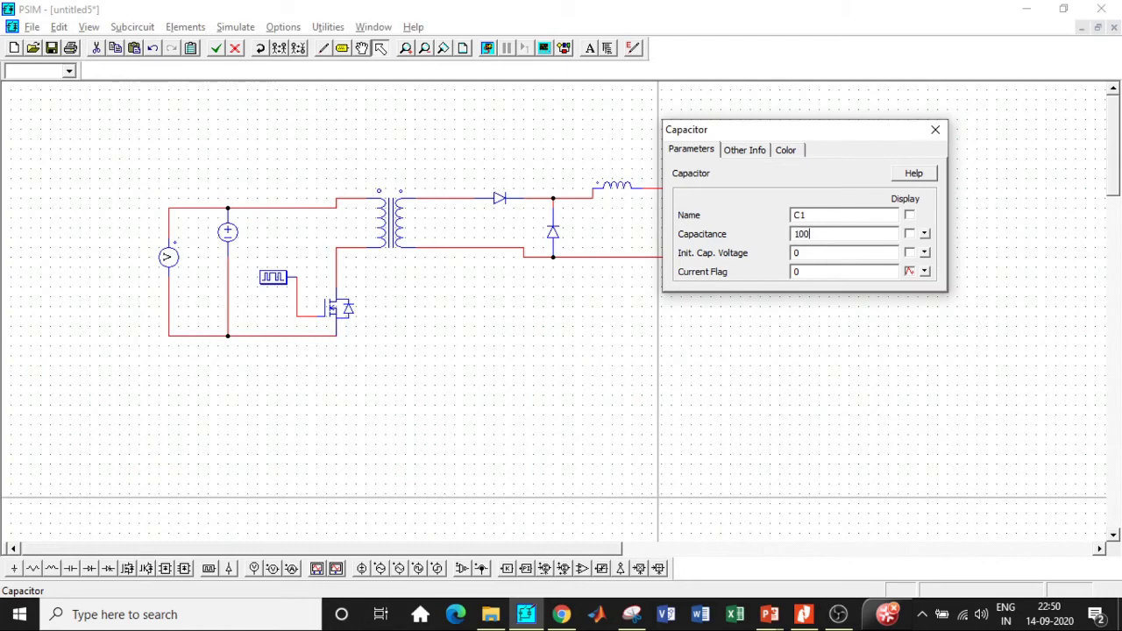
text(u)
click(935, 130)
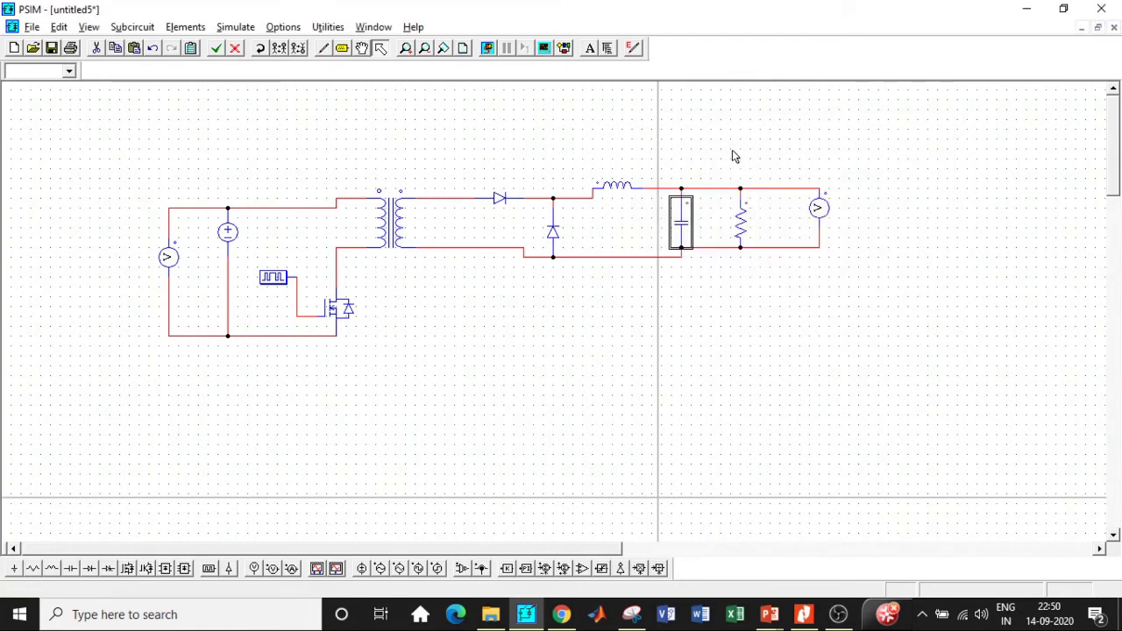
Step: Set the load resistor R1 to 10
double_click(748, 220)
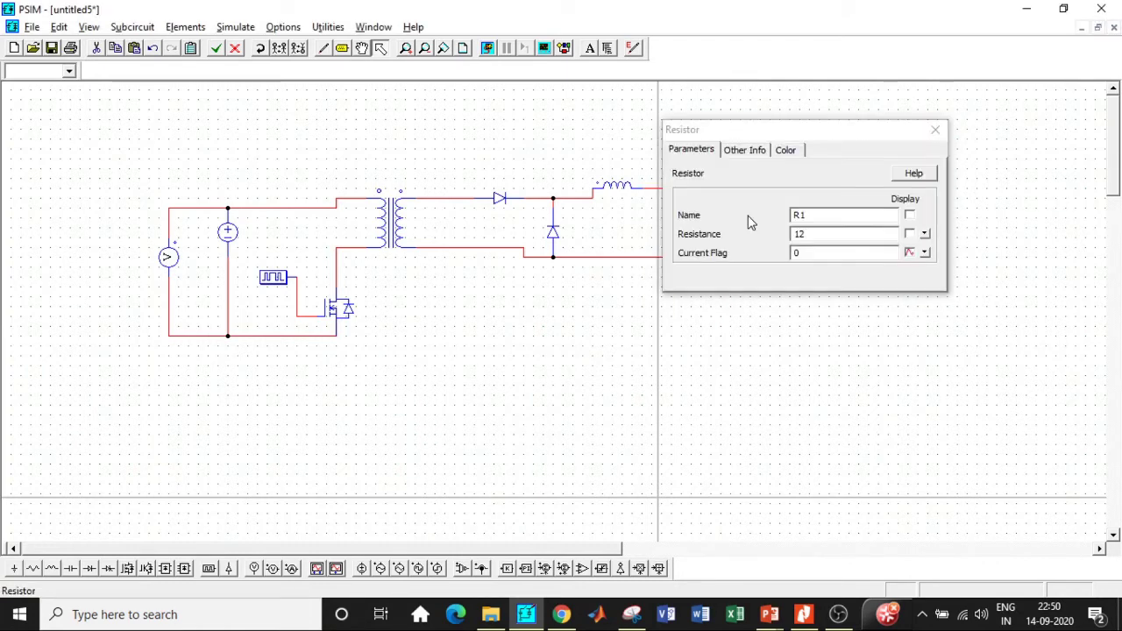
double_click(811, 233)
text(10)
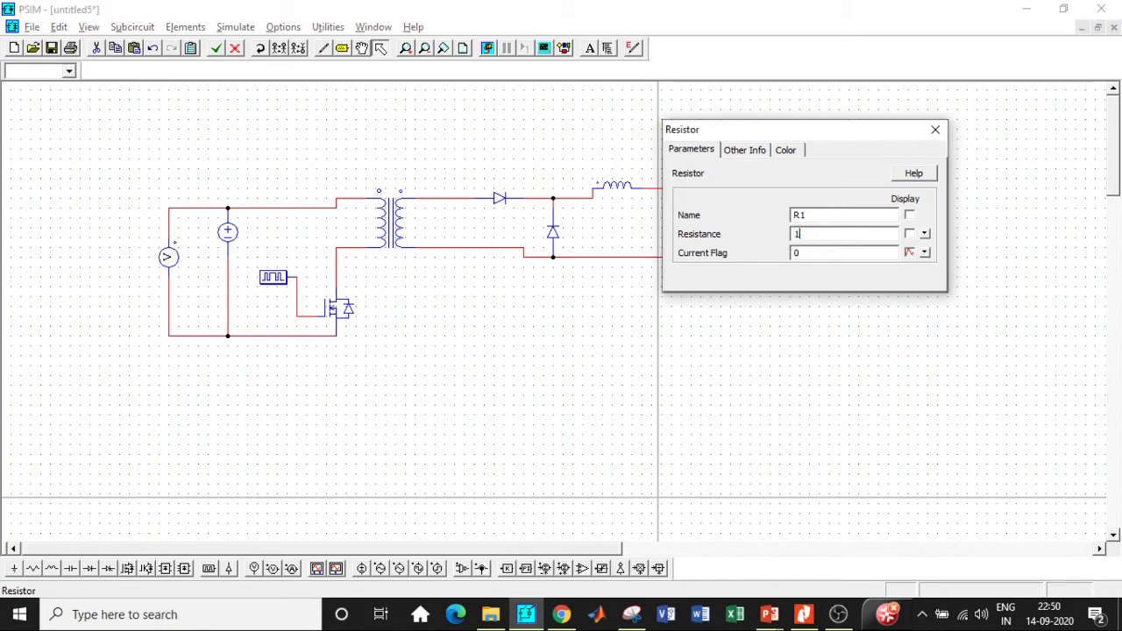
click(935, 129)
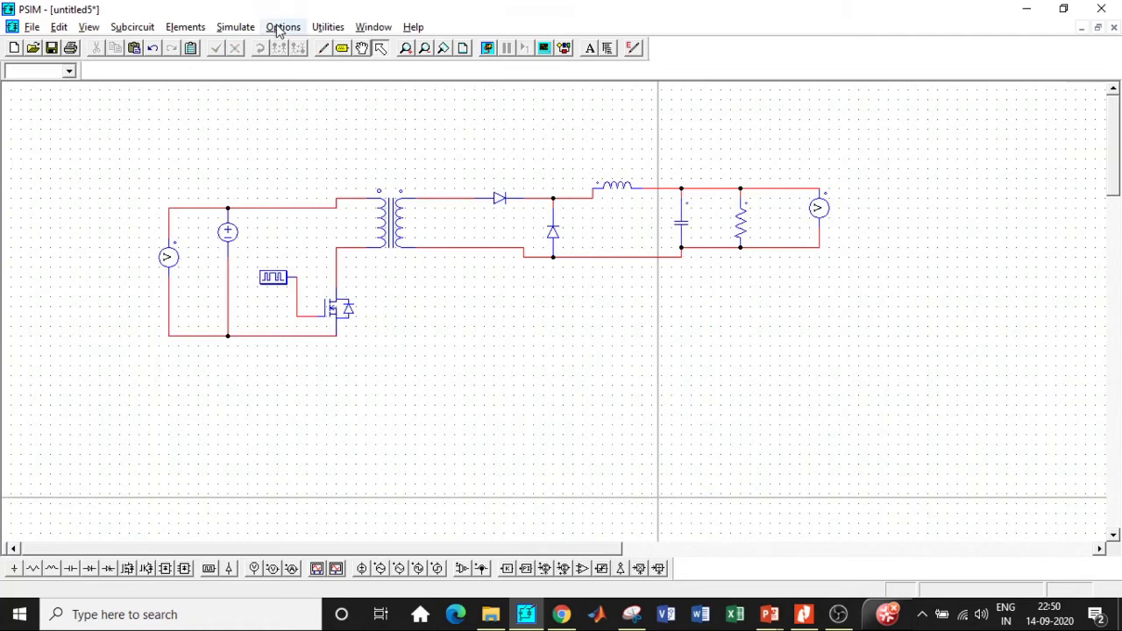
Step: Add a simulation control clock above the circuit with total time 0.1
click(235, 27)
click(261, 51)
click(176, 121)
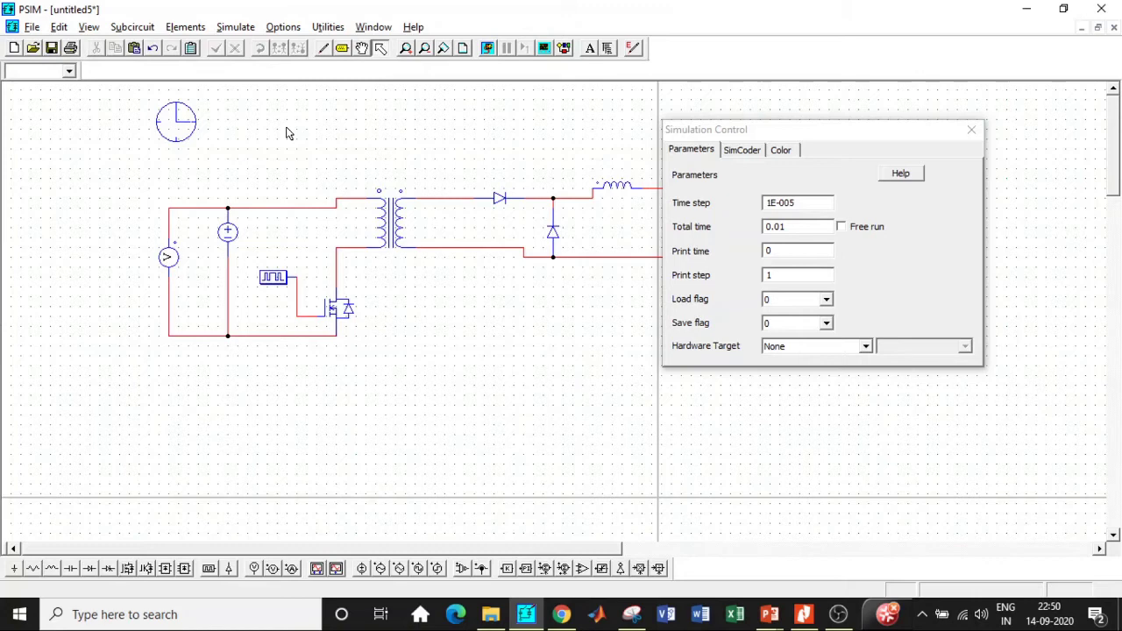
double_click(808, 225)
text(0.1)
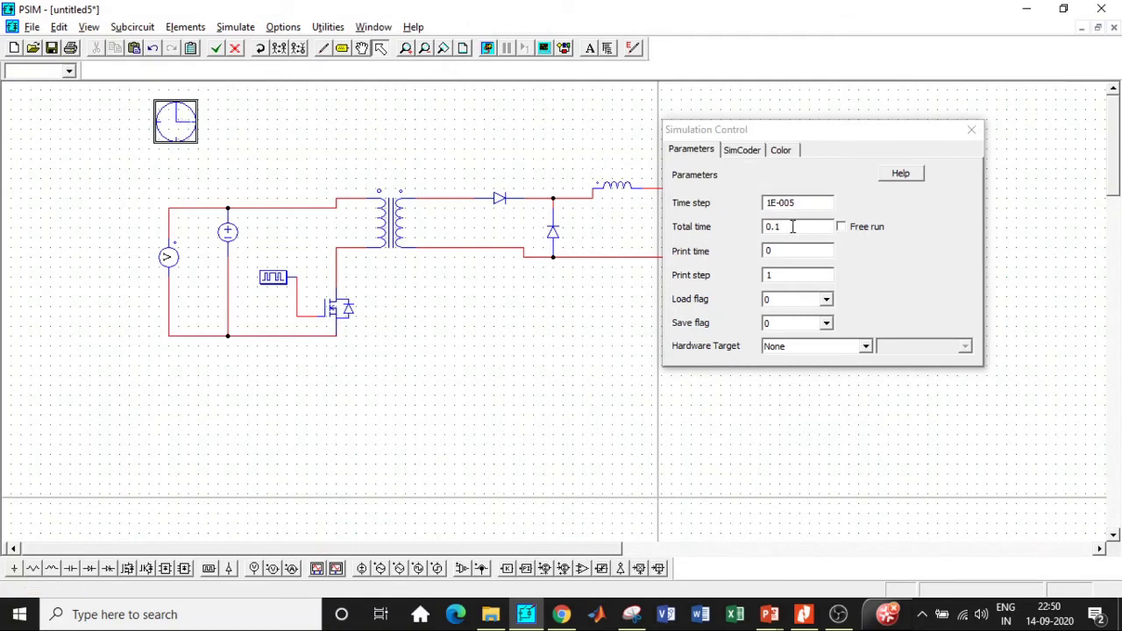
click(971, 129)
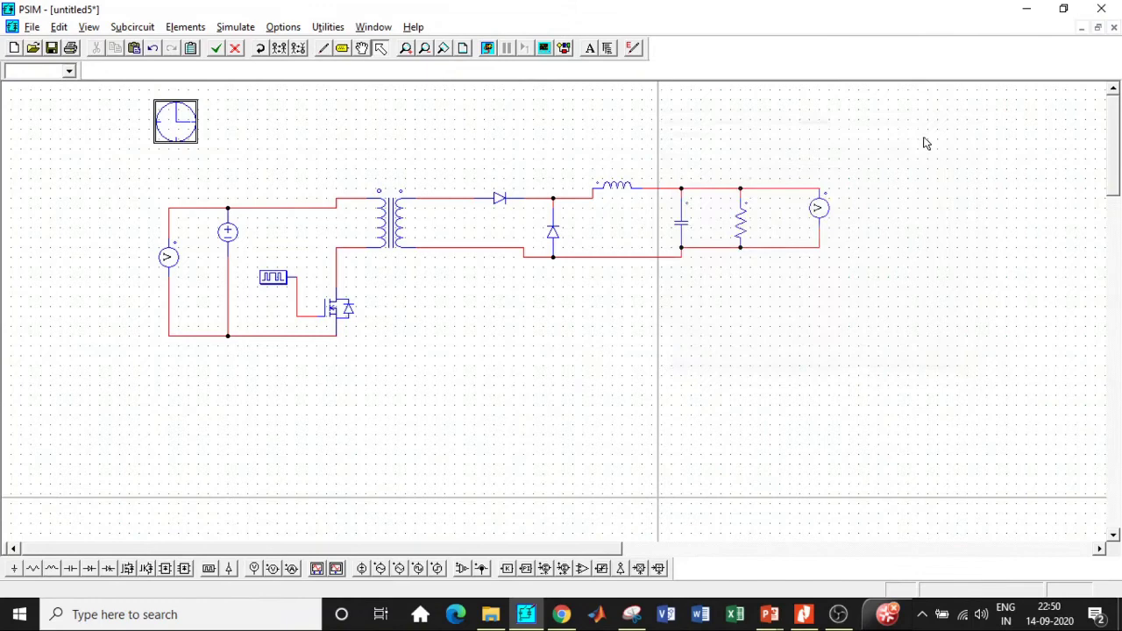
Step: Run the simulation and dismiss the time-step change warning
click(233, 30)
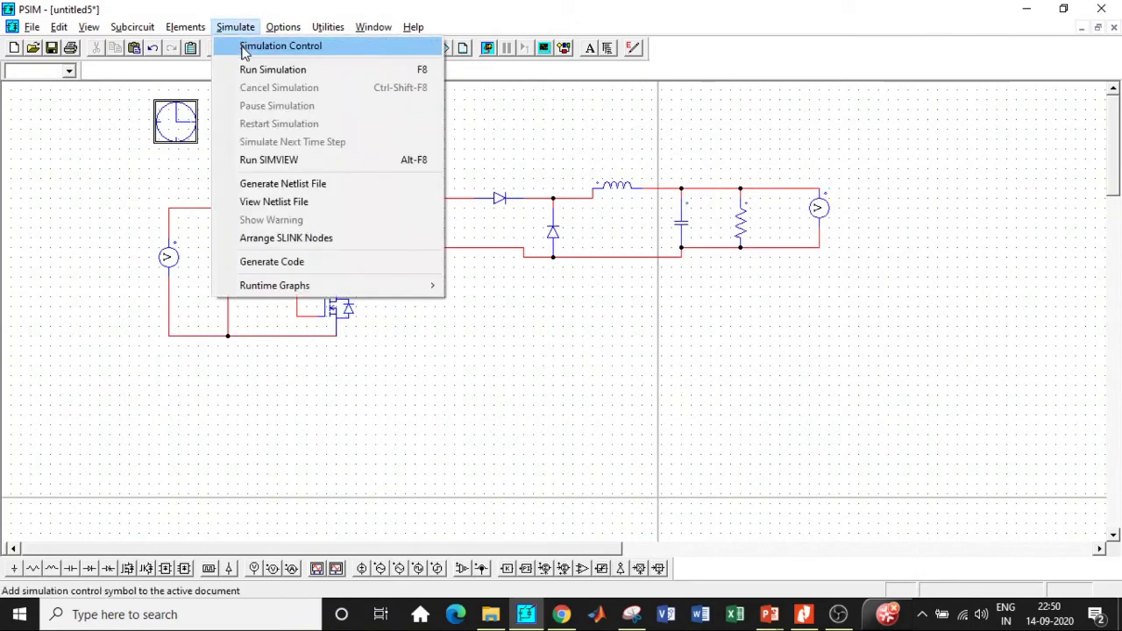
click(245, 68)
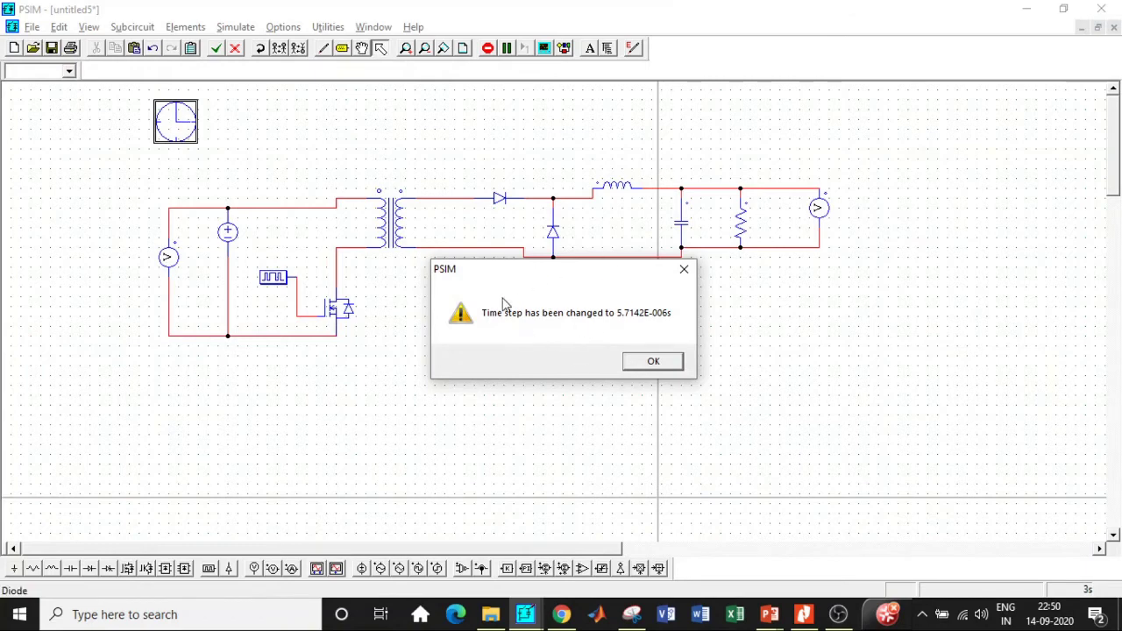
click(651, 365)
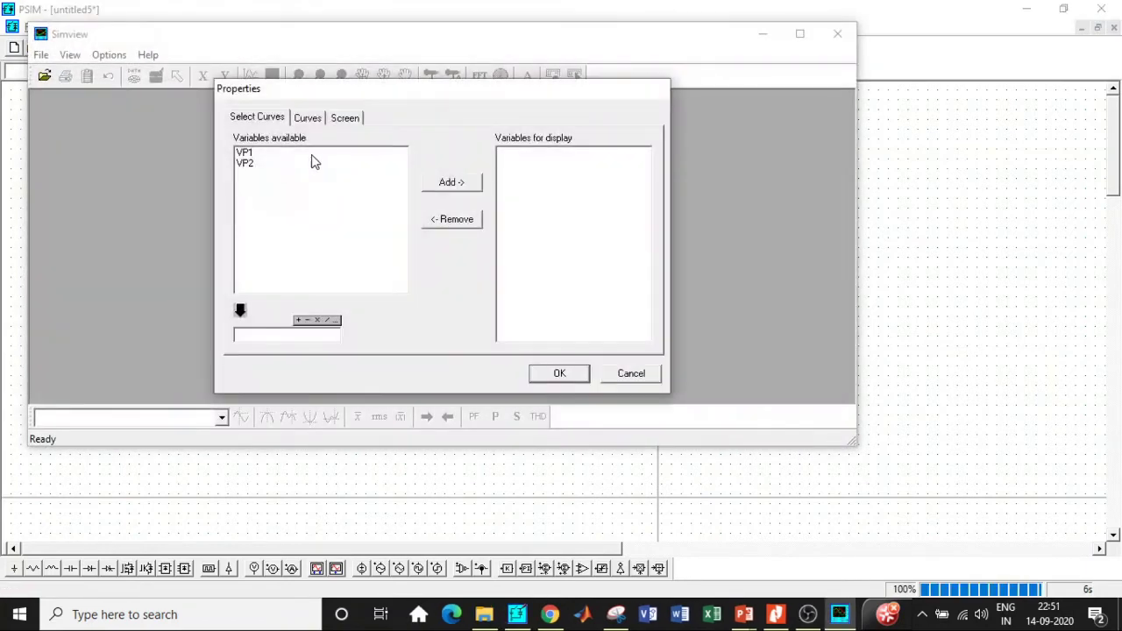
Step: Plot the VP1 and VP2 probe voltages in Simview
drag(315, 161, 289, 173)
click(445, 182)
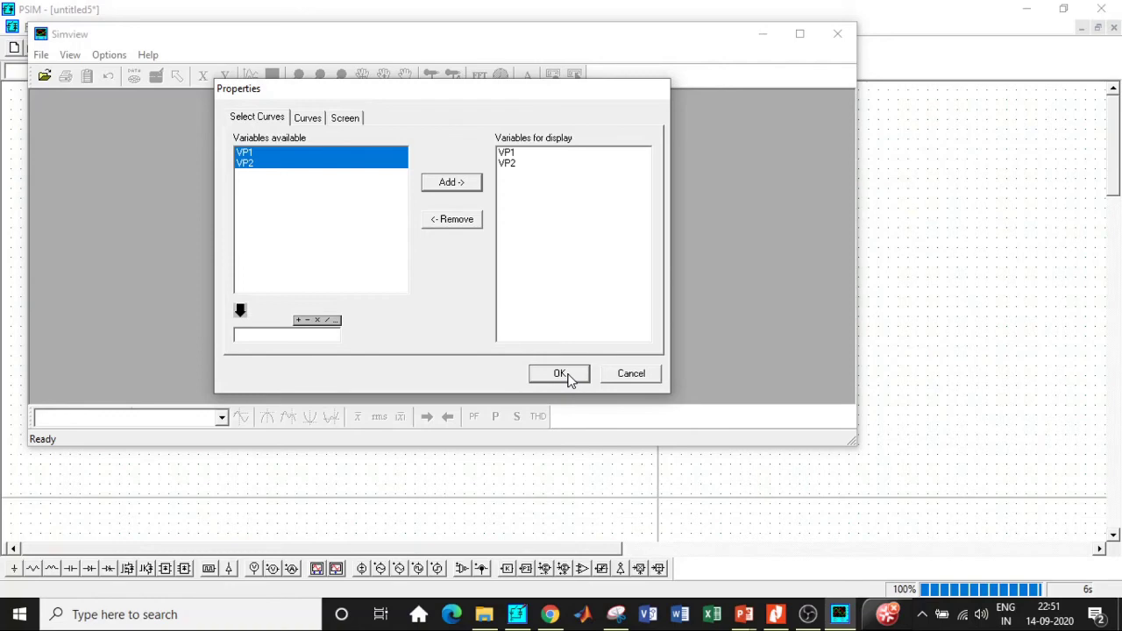
click(559, 373)
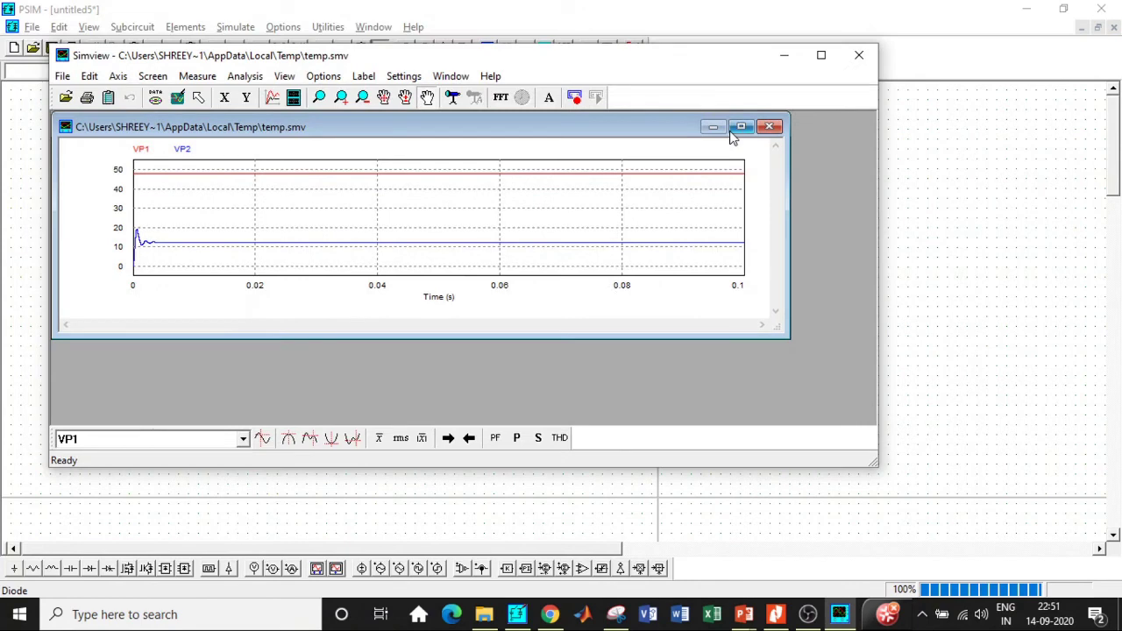
Step: Maximize the viewer, box-zoom twice into the output ripple near 12.3 V, then close Simview
click(741, 128)
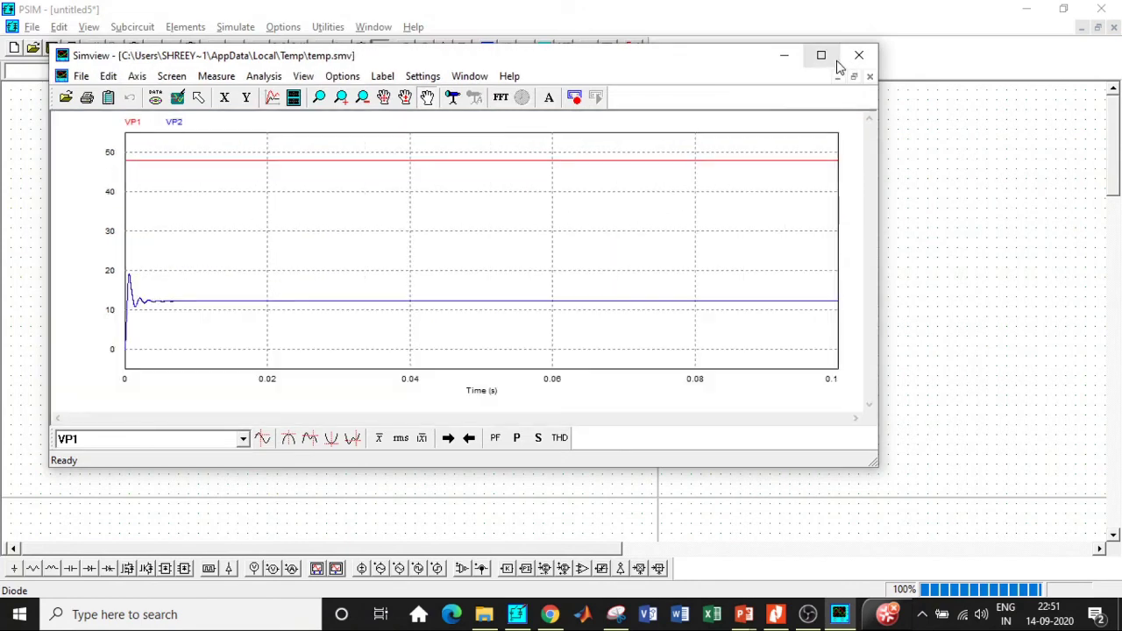
click(826, 57)
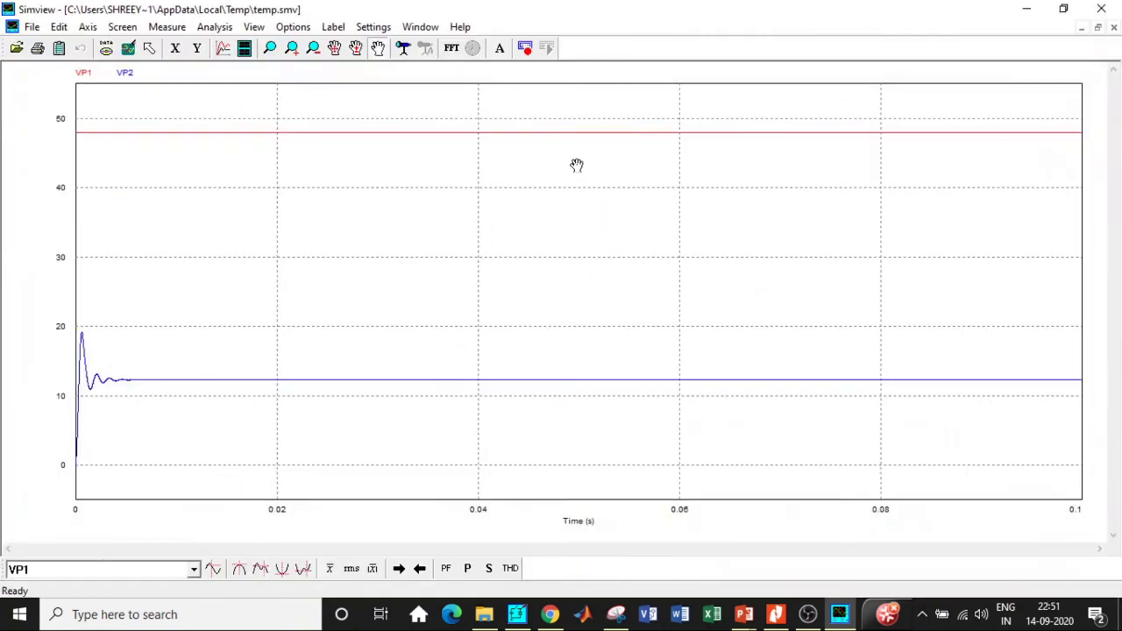
click(270, 48)
drag(378, 342, 483, 400)
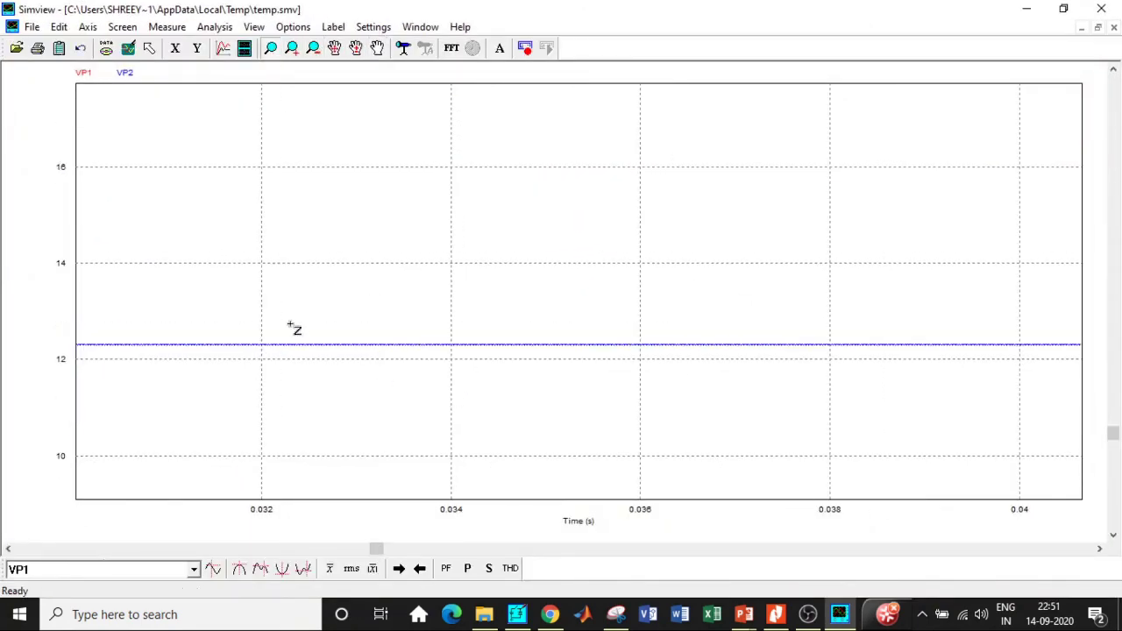
drag(292, 326, 430, 368)
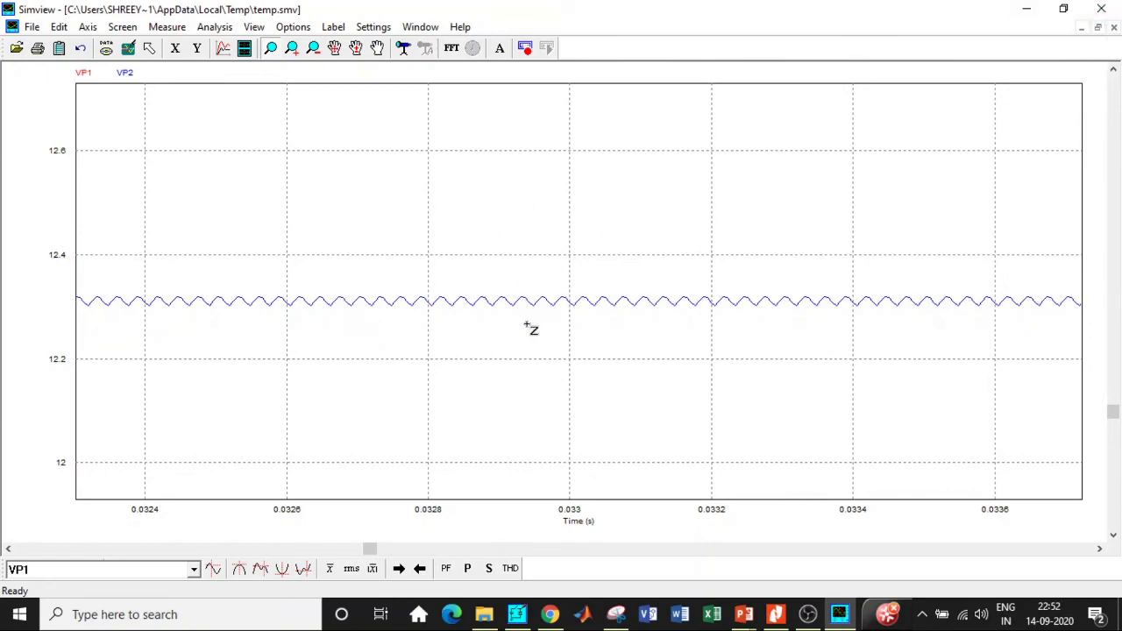
click(1100, 9)
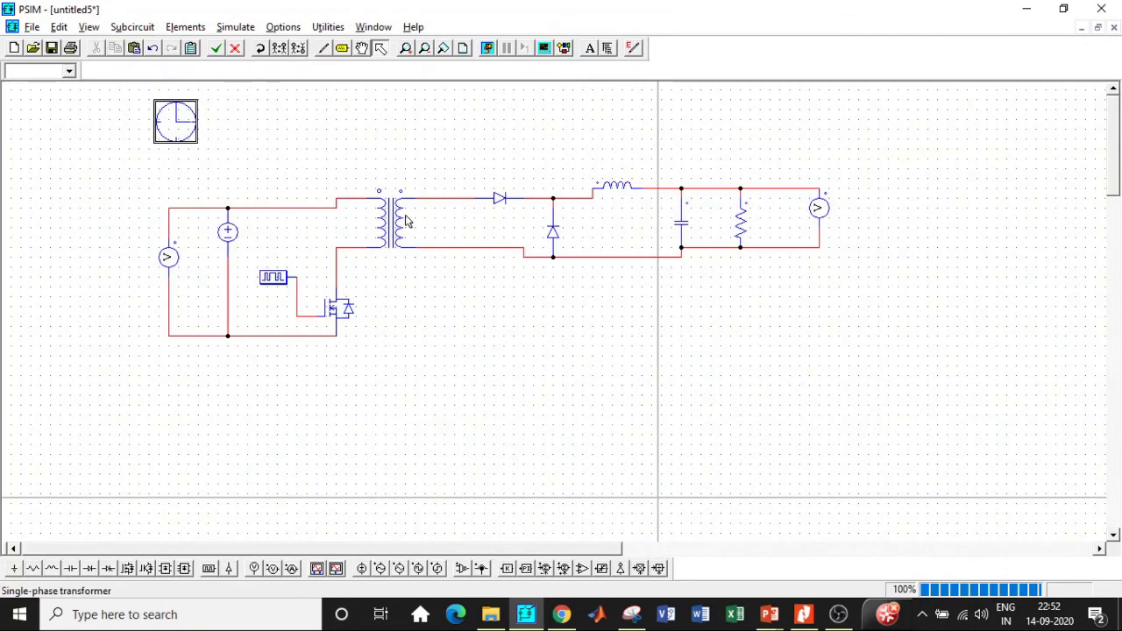
double_click(394, 249)
click(935, 131)
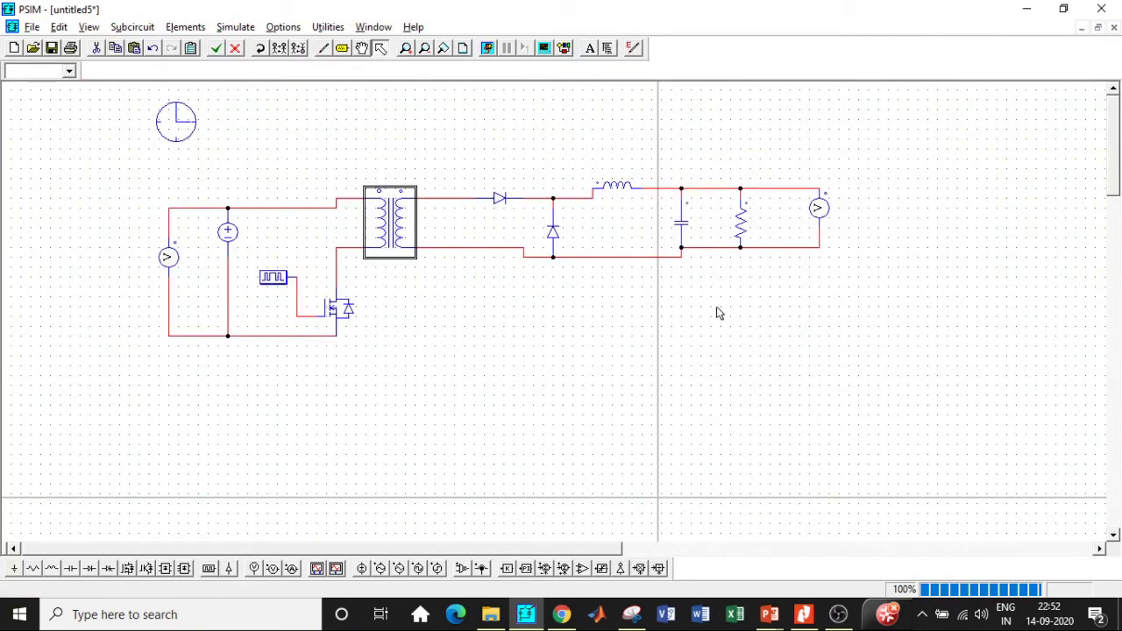
double_click(386, 219)
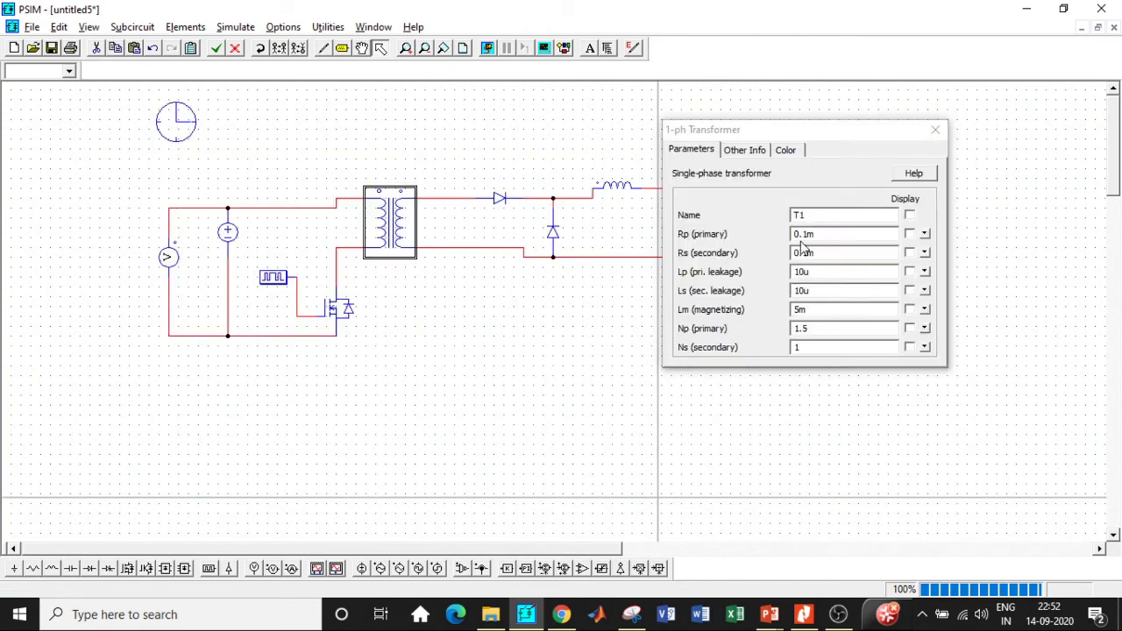
click(935, 131)
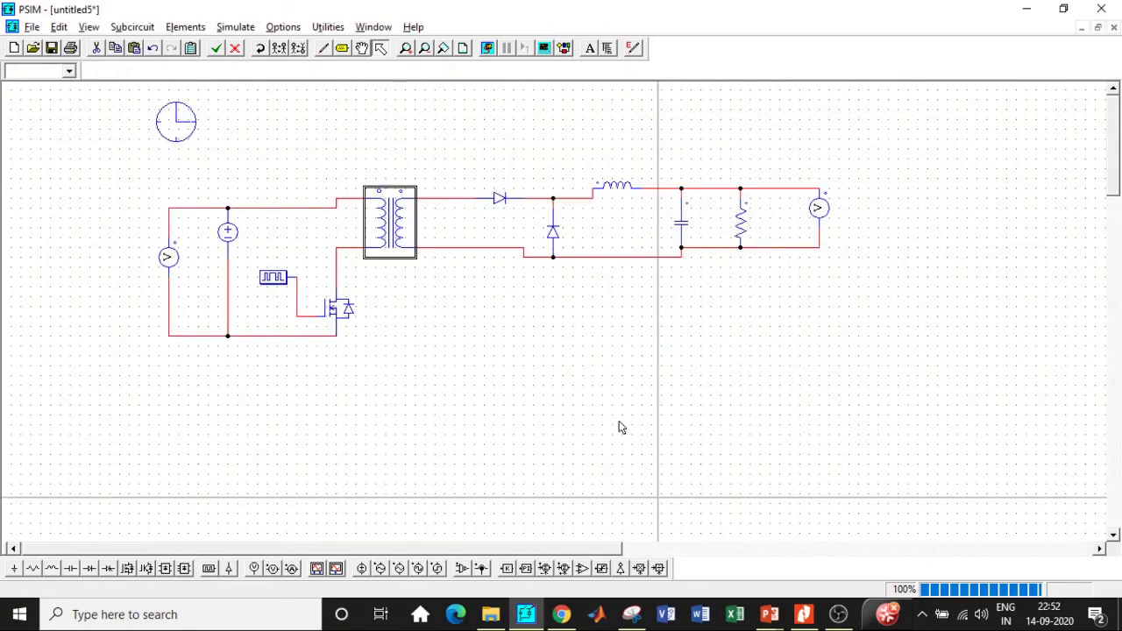